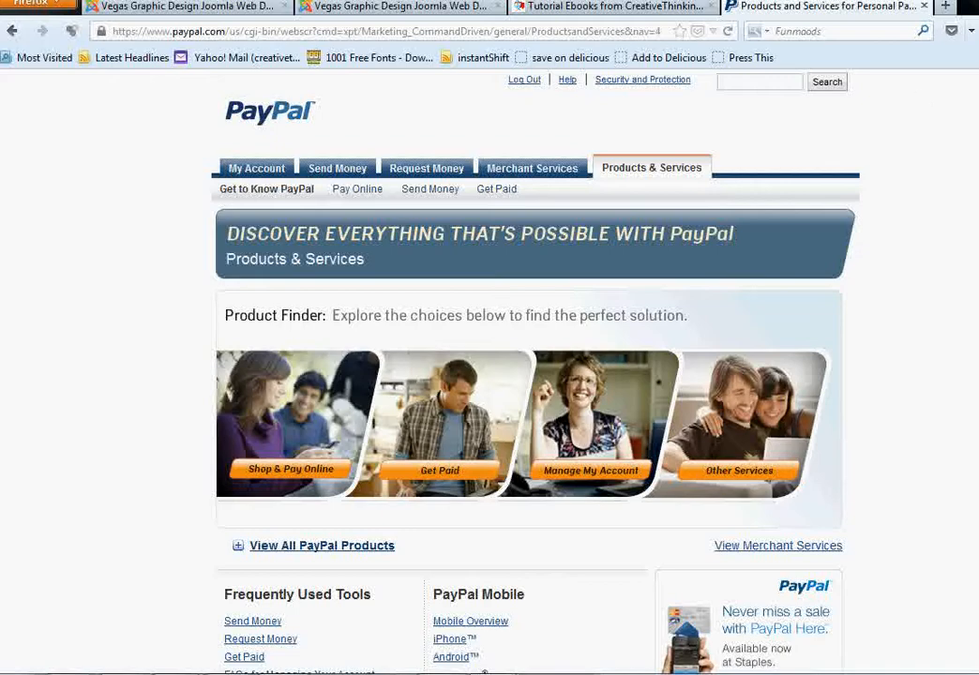
Look over the Joomla new-article form, the article list and the ebook listing on the CreativeThinking site.
click(184, 8)
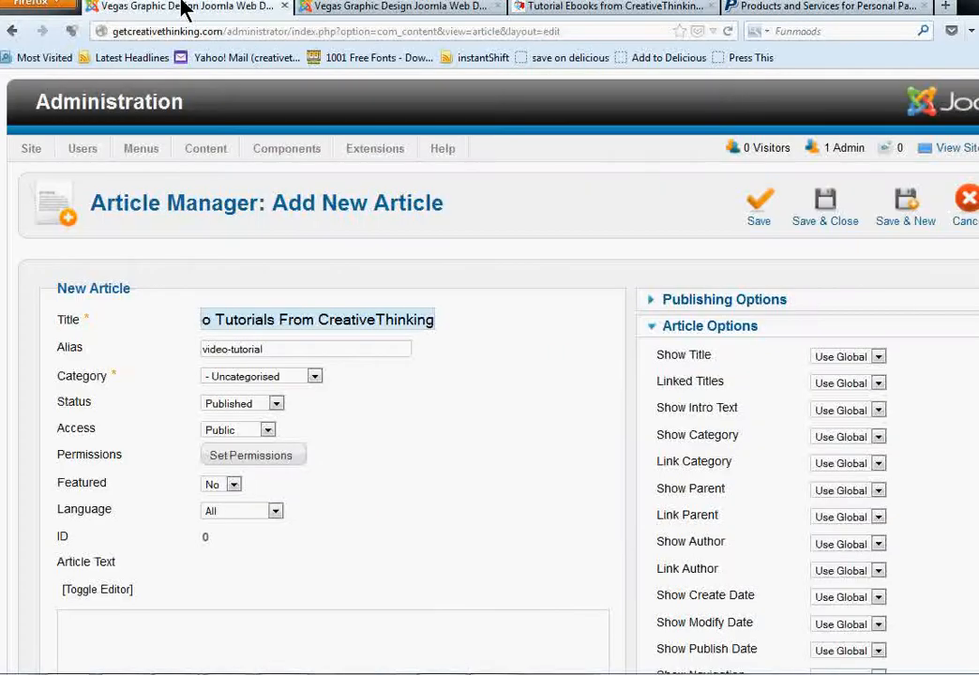
click(315, 8)
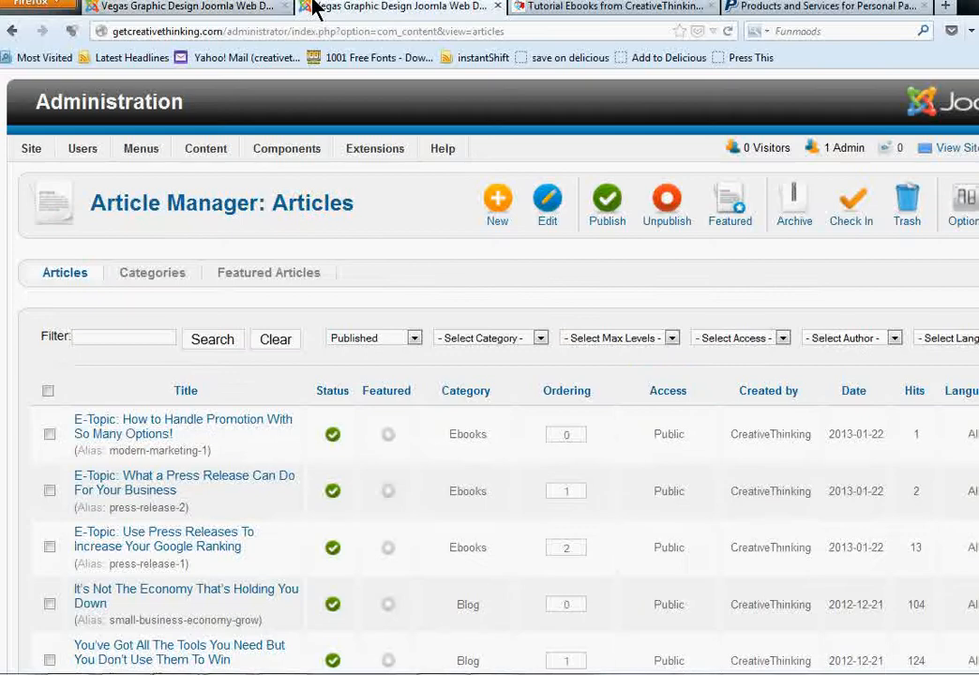
click(542, 7)
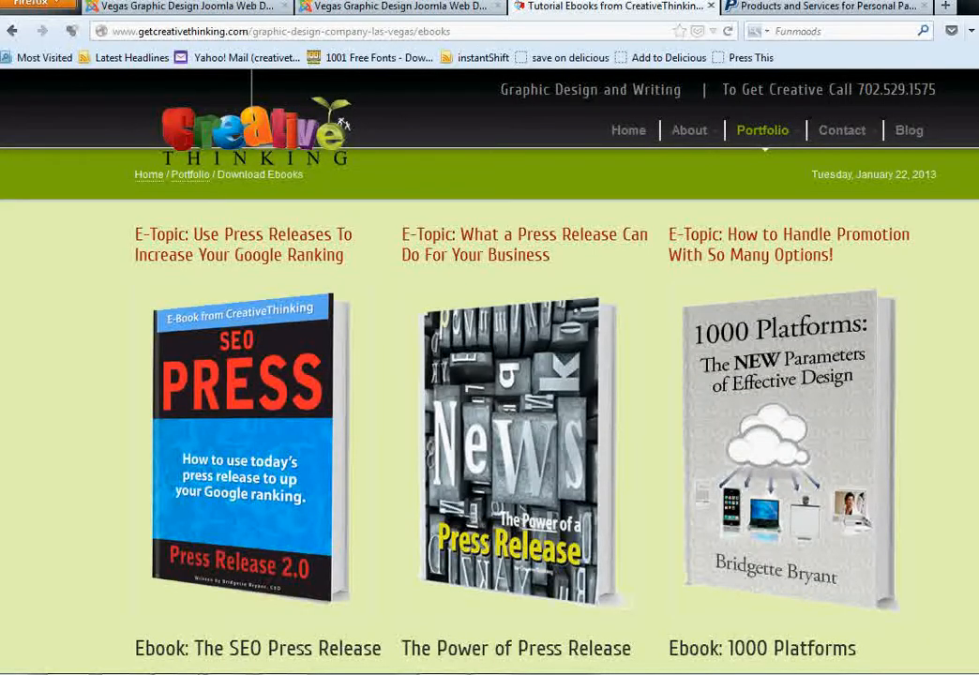
scroll(490, 375, down, 3)
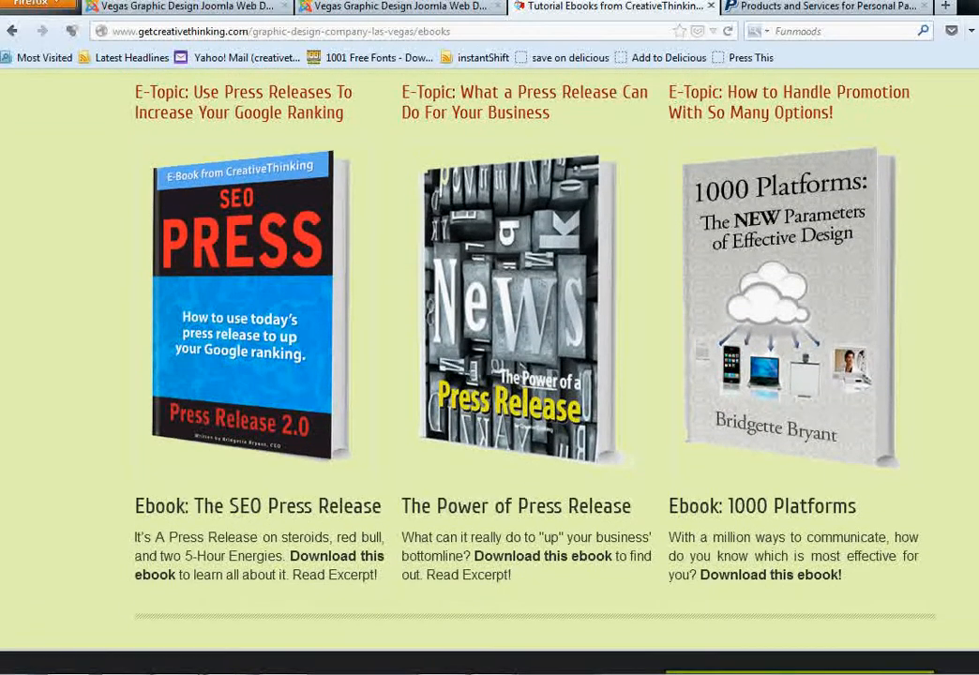
scroll(490, 376, up, 2)
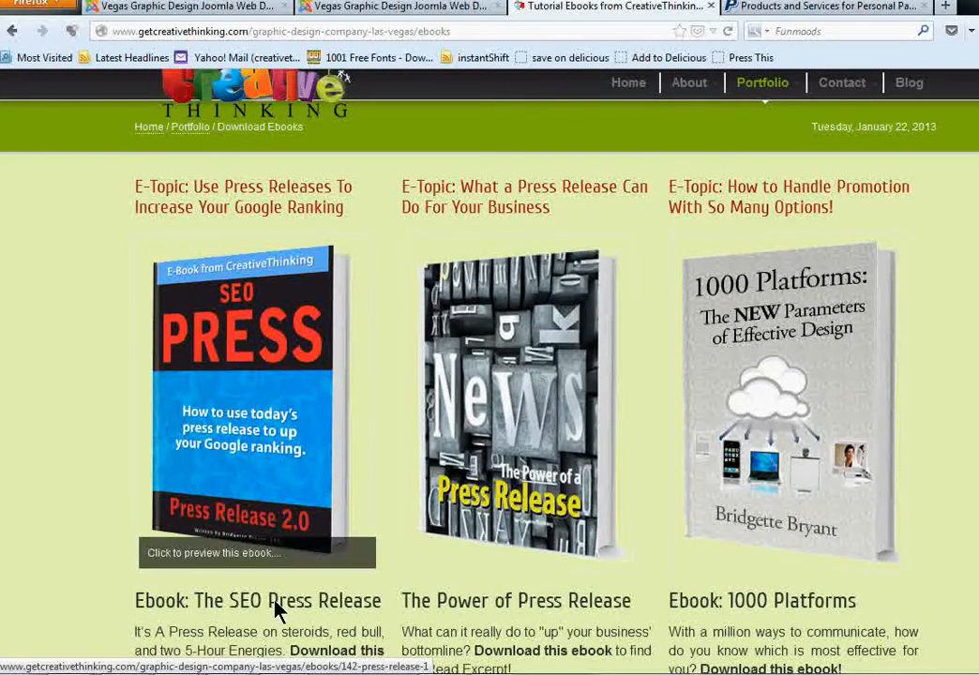
scroll(347, 513, down, 3)
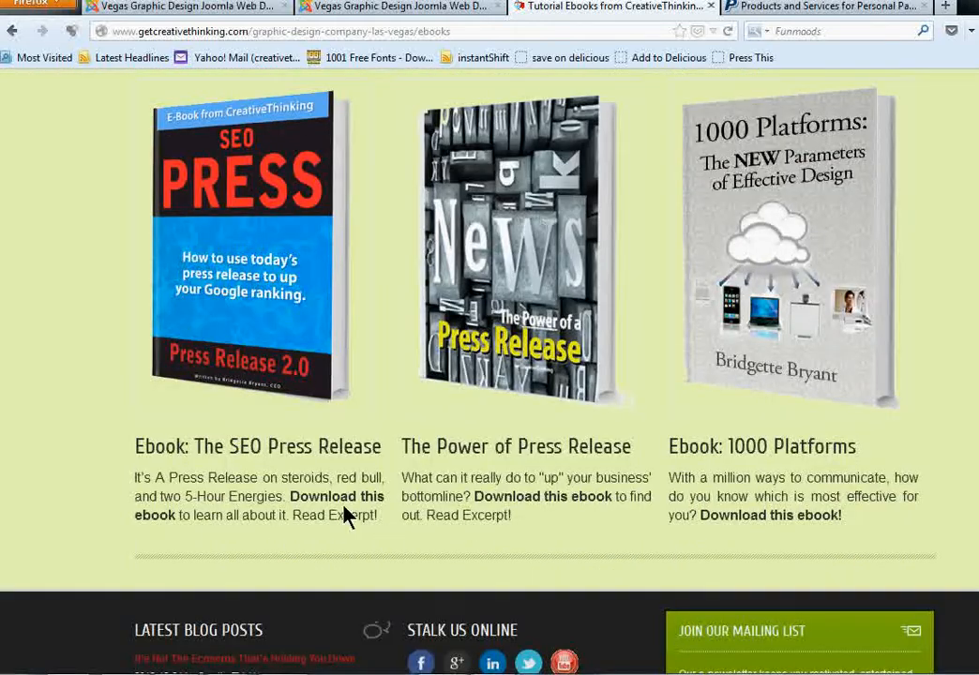
Open the SEO Press Release ebook page and examine its email address field and Buy Now button.
click(191, 297)
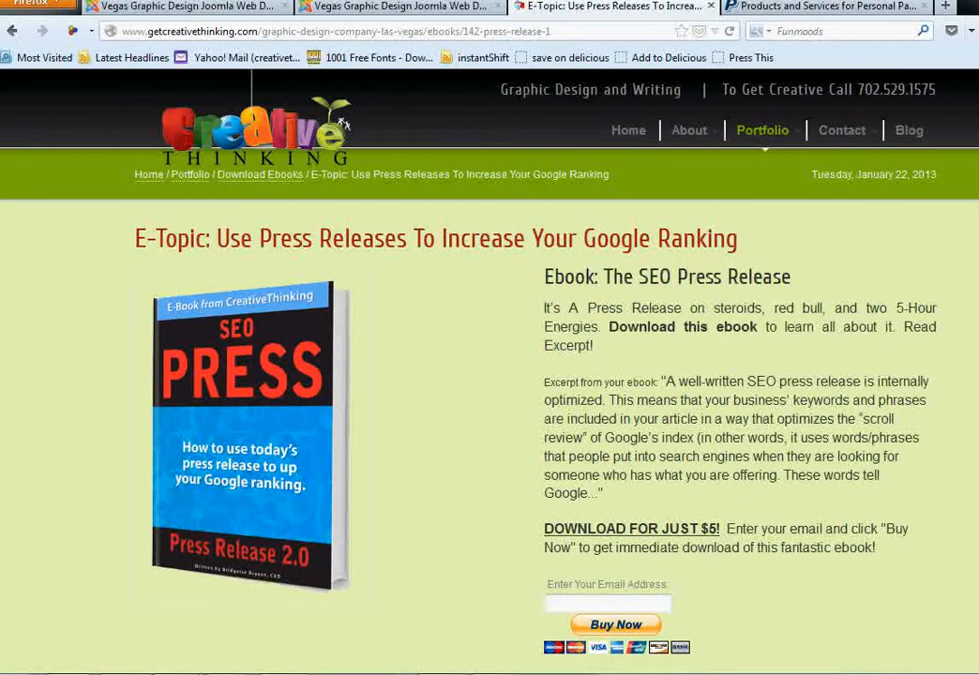
scroll(651, 579, down, 1)
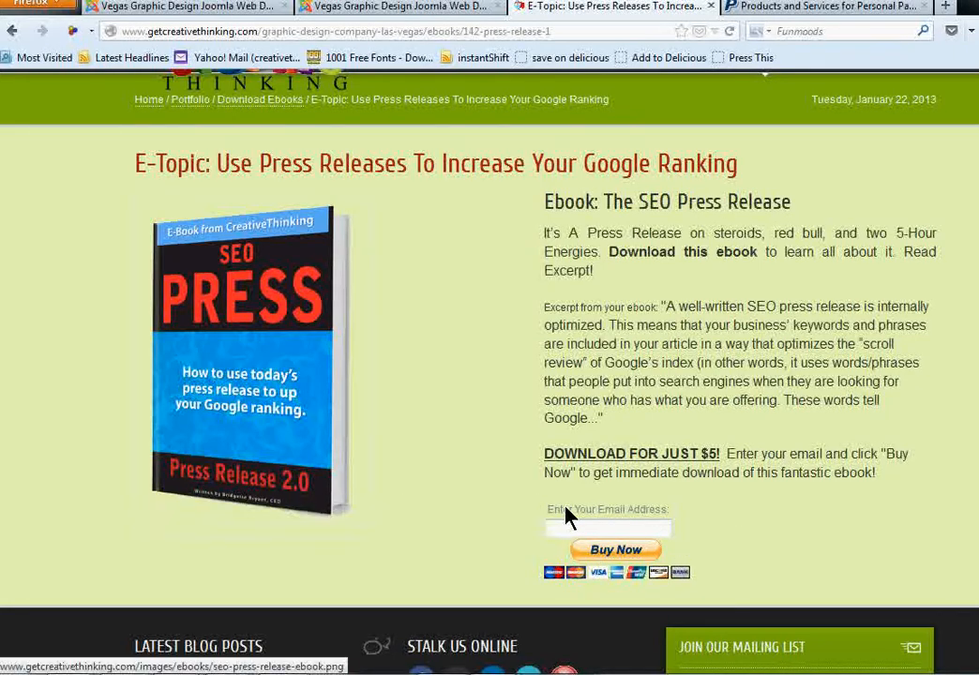
drag(553, 509, 622, 569)
click(811, 530)
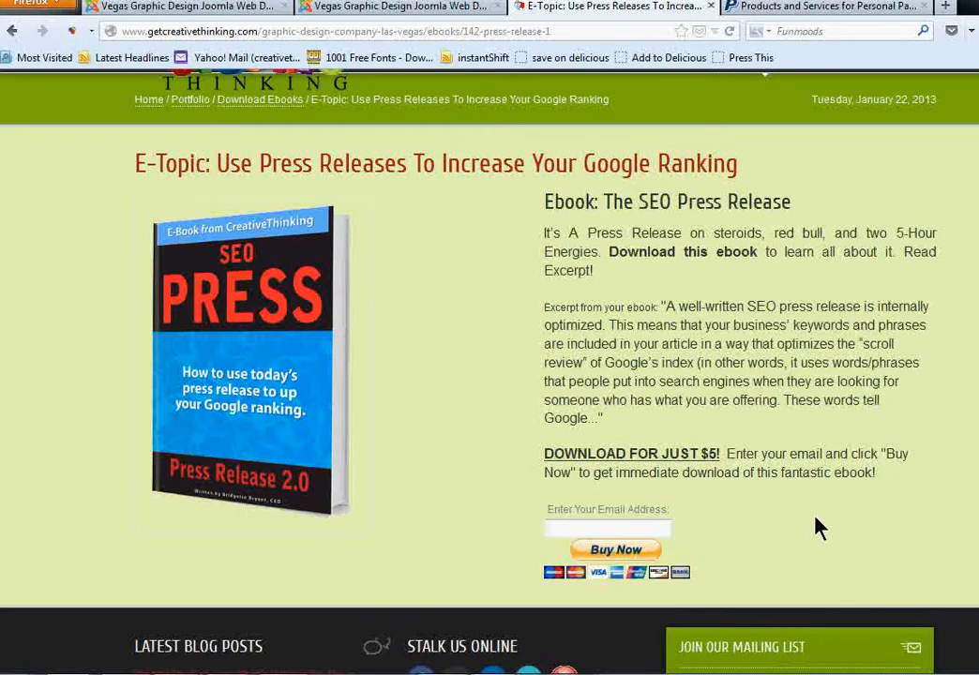
Return to the ebook listing and open the page of the 1000 Platforms ebook.
click(18, 30)
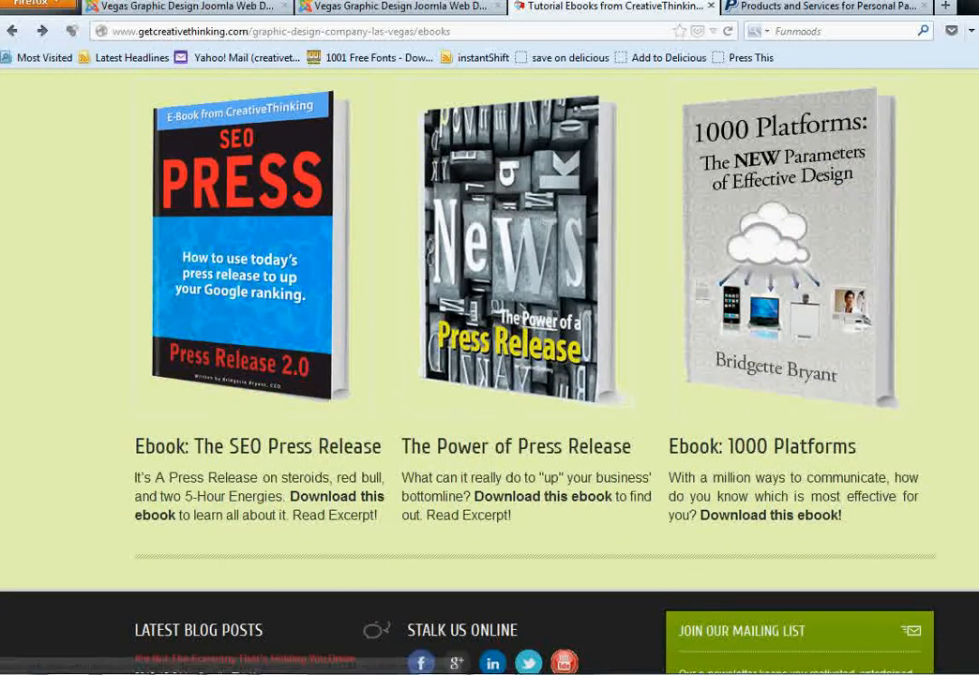
scroll(872, 374, up, 4)
click(871, 375)
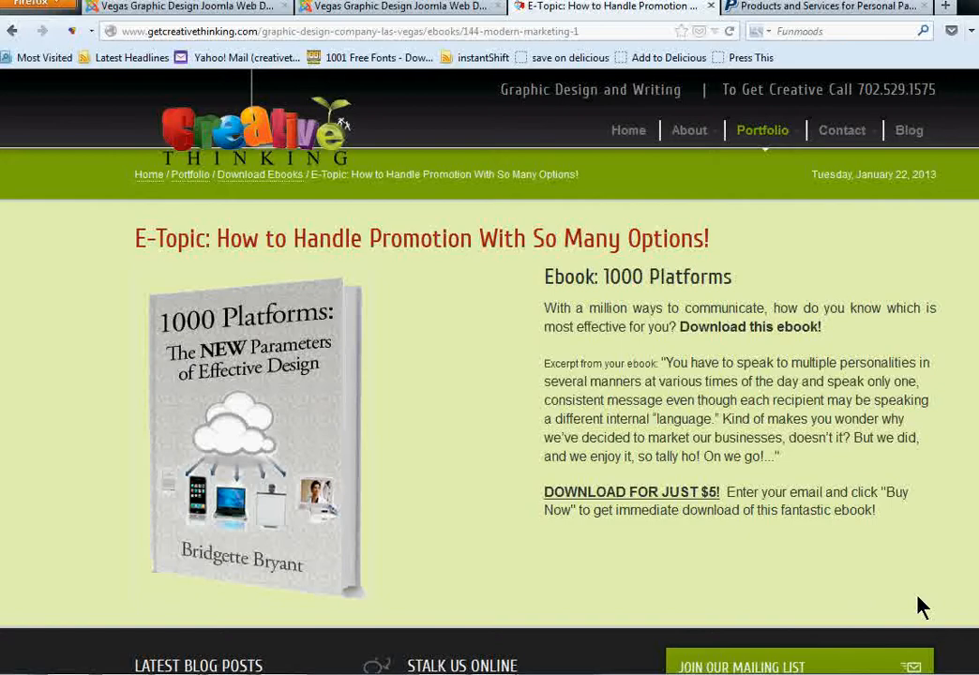
Switch to PayPal and open the website payment button form for a Buy Now button through Merchant Services.
click(786, 7)
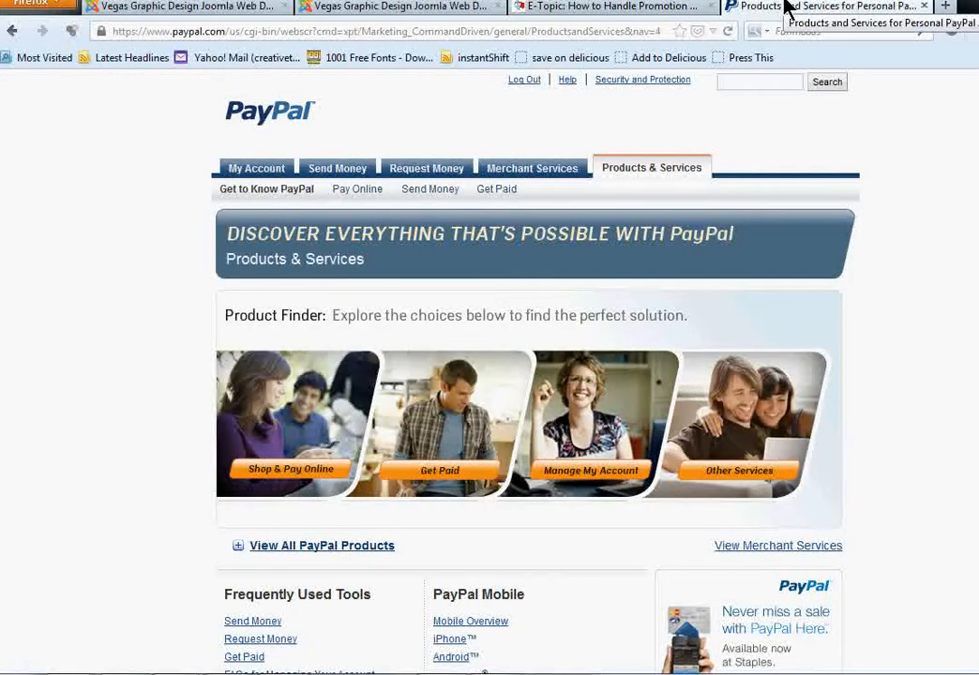
click(512, 178)
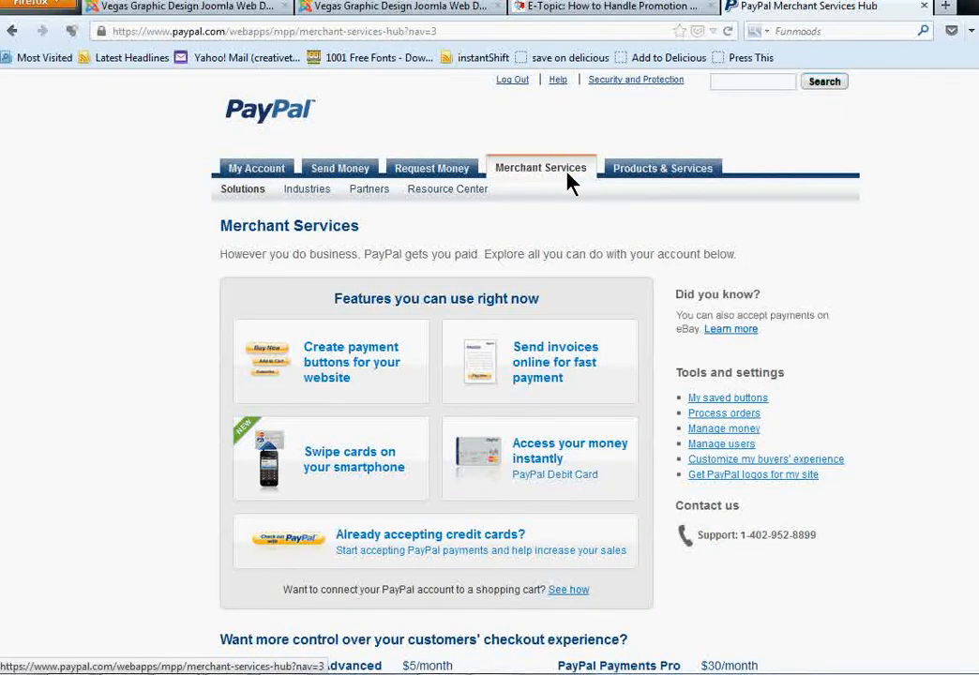
click(334, 375)
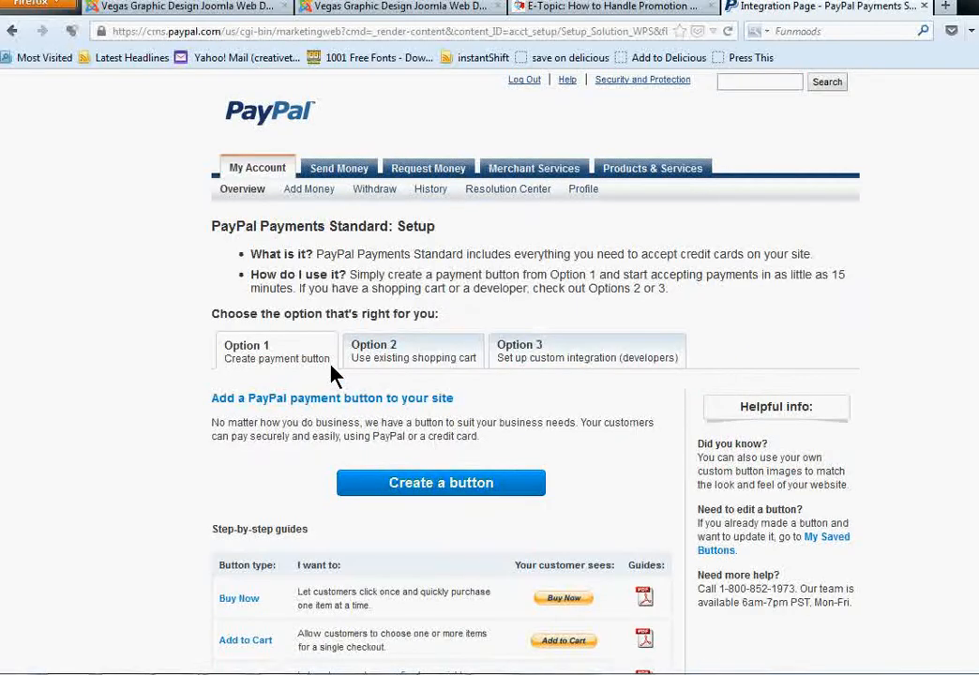
scroll(347, 317, down, 3)
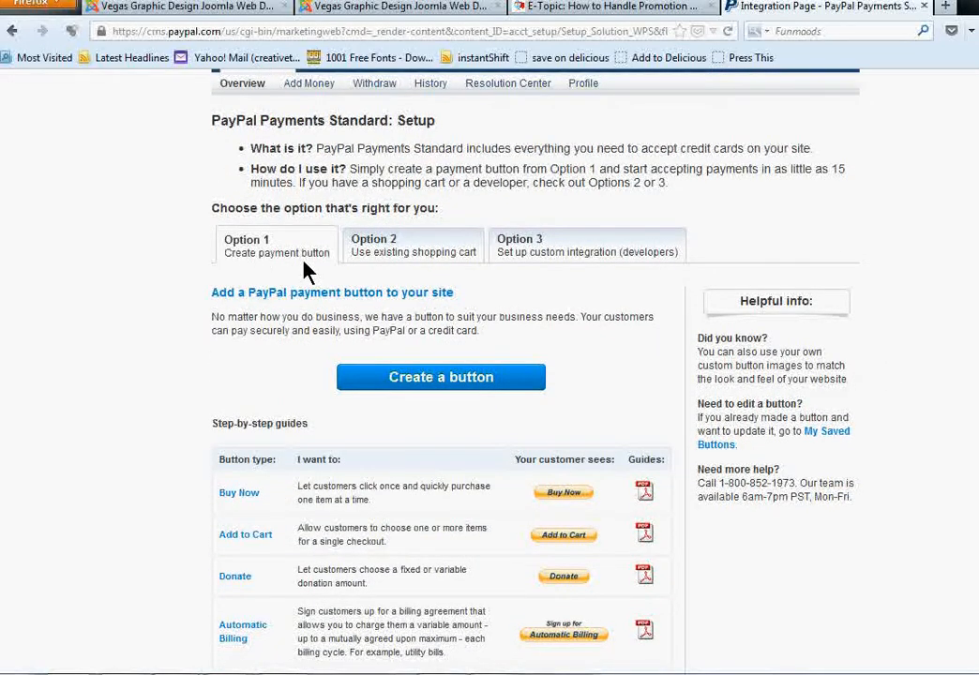
scroll(484, 258, down, 3)
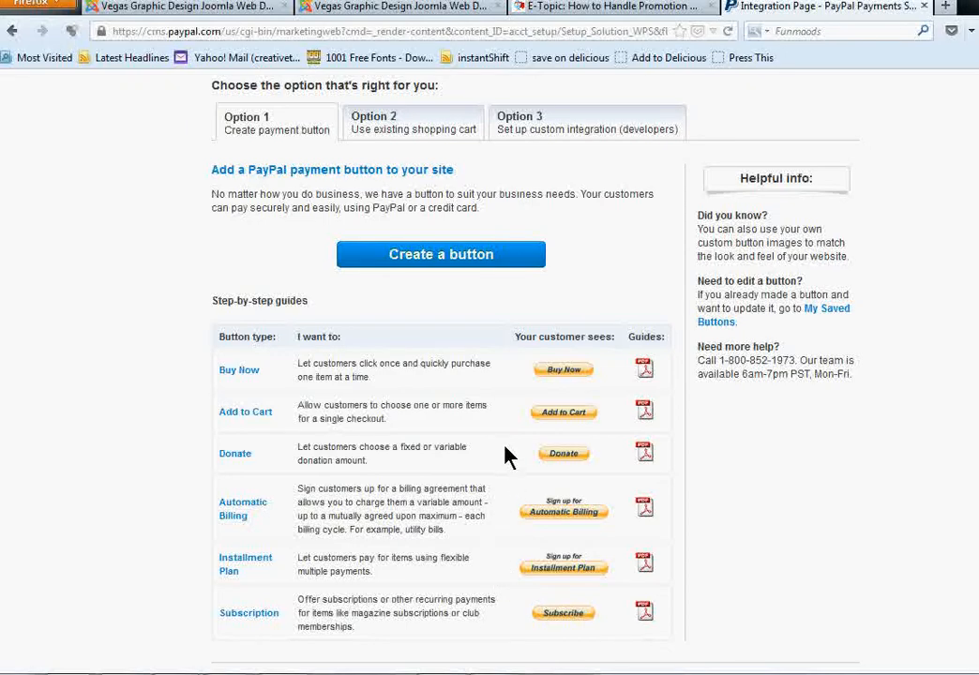
click(241, 372)
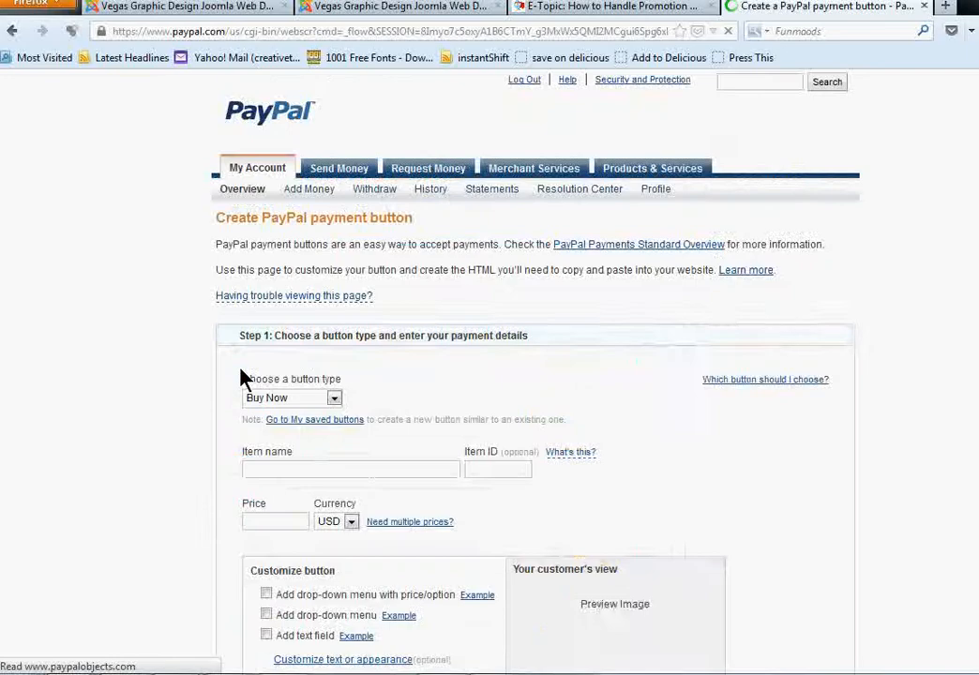
Copy the heading "Ebook: 1000 Platforms" from the ebook page and paste it as the payment button's item name.
scroll(534, 375, down, 3)
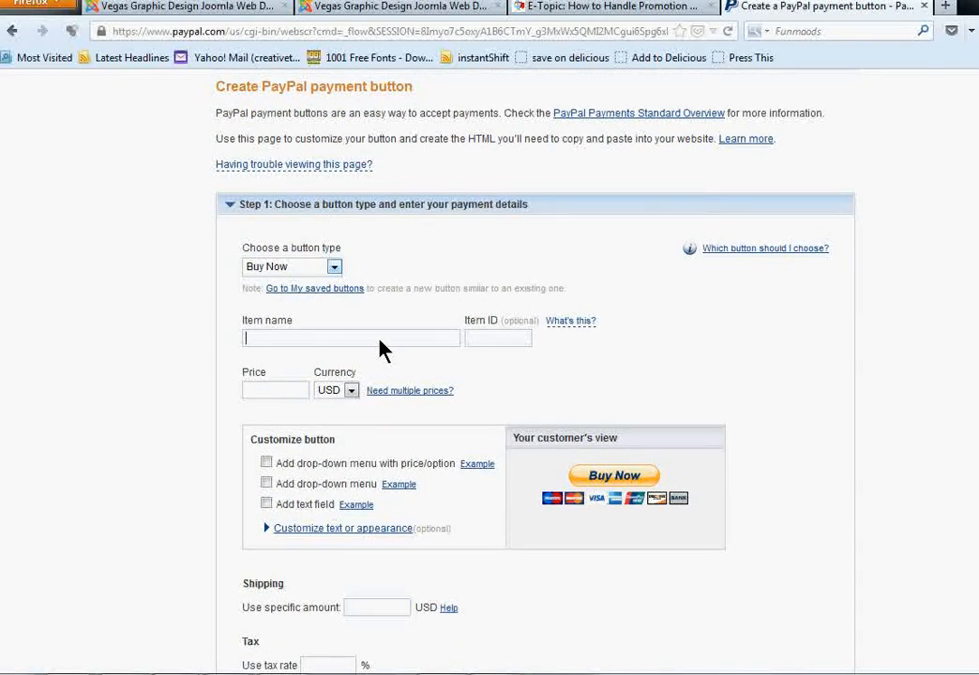
click(449, 10)
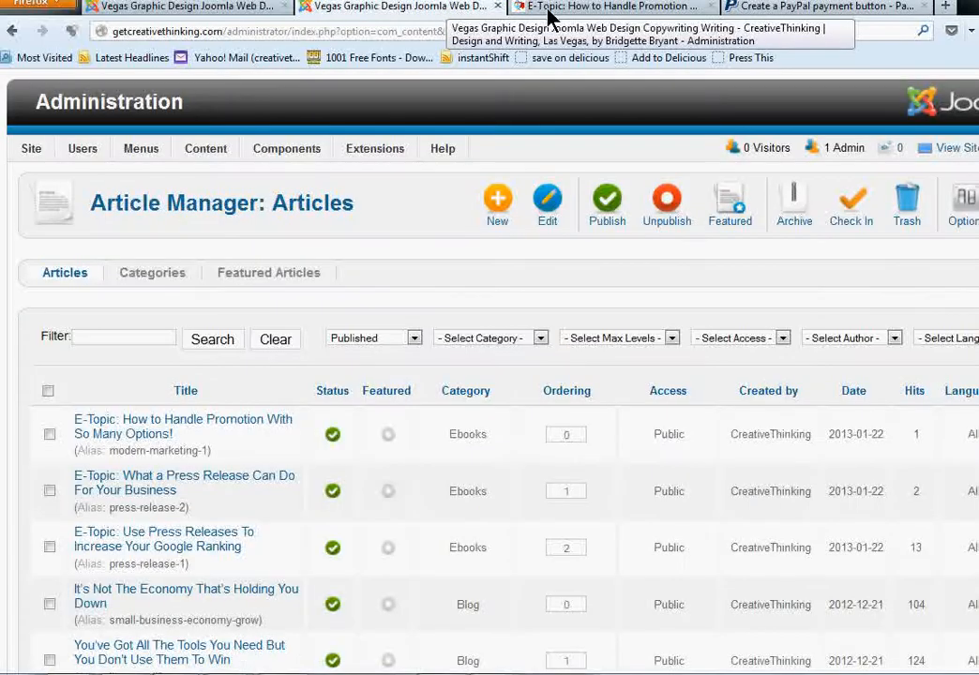
click(550, 9)
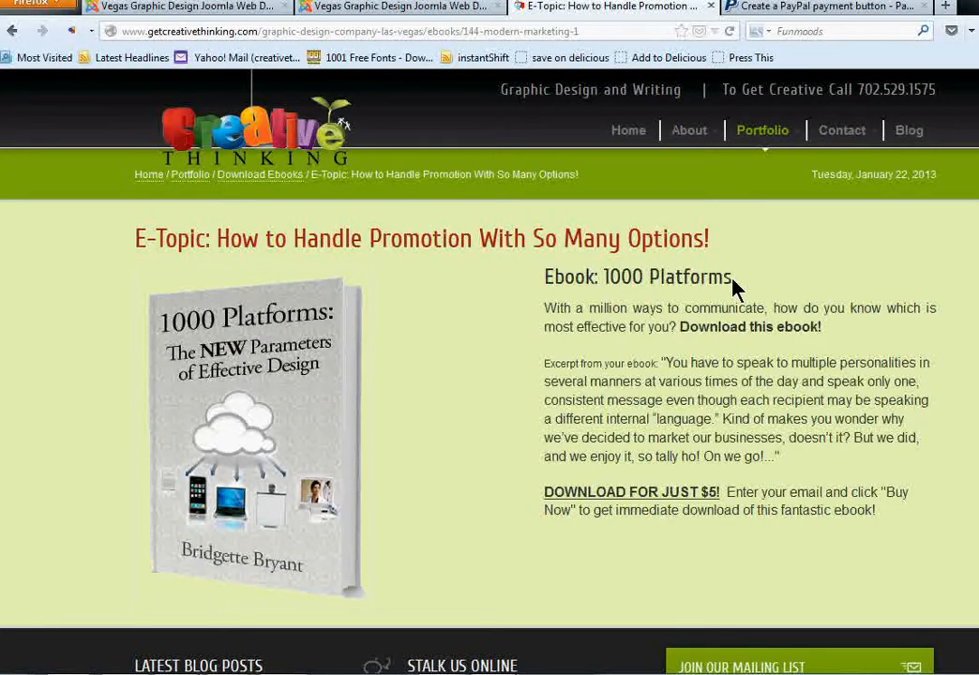
drag(734, 281, 547, 286)
key(ctrl+c)
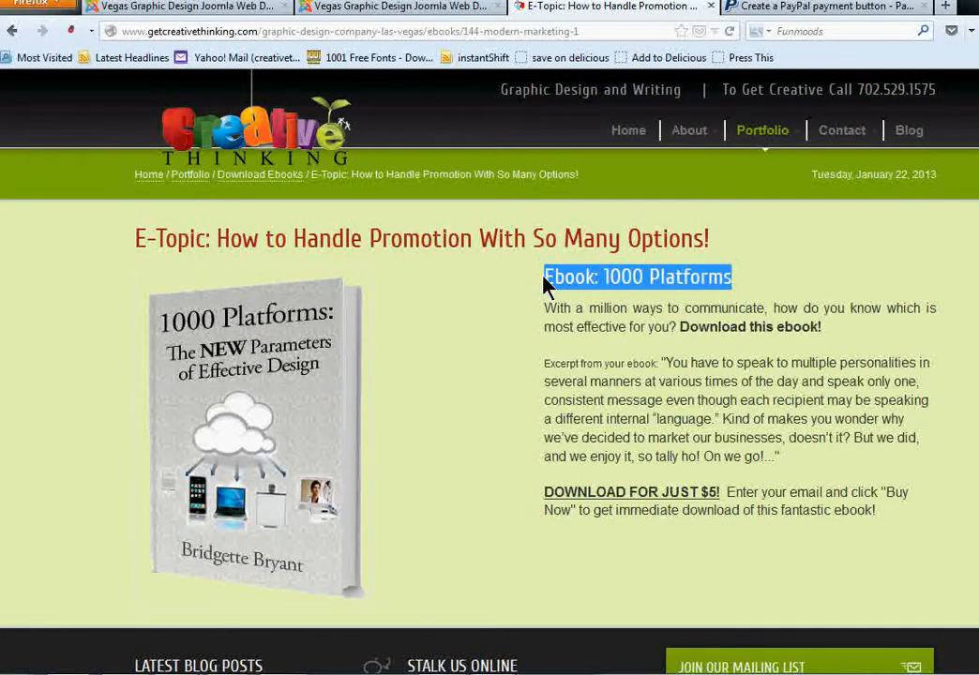
click(826, 7)
click(394, 340)
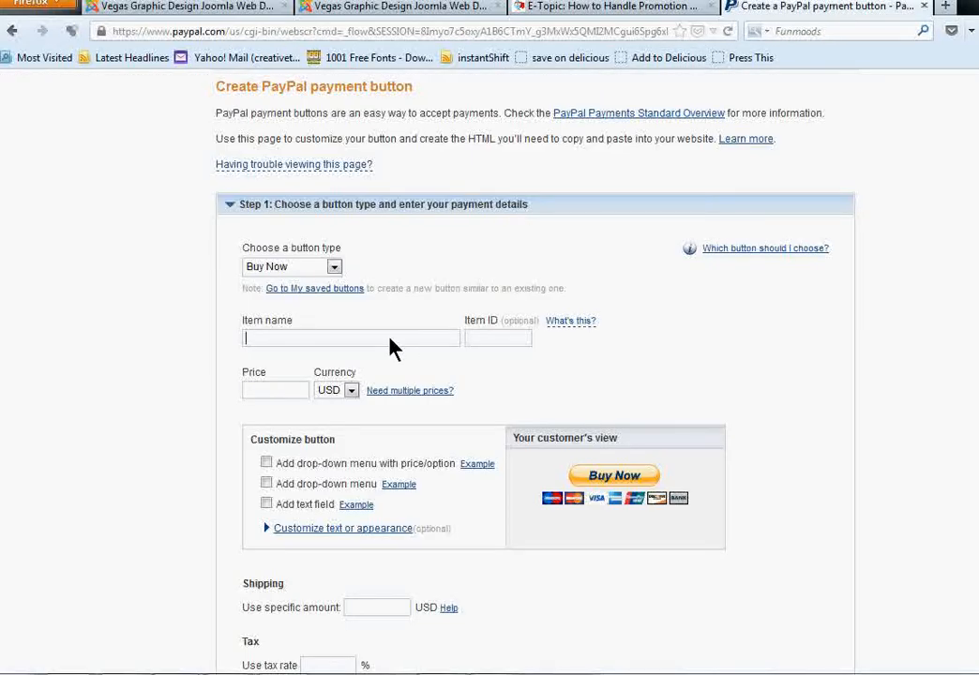
key(ctrl+v)
Set the item's price to 5 USD.
click(307, 394)
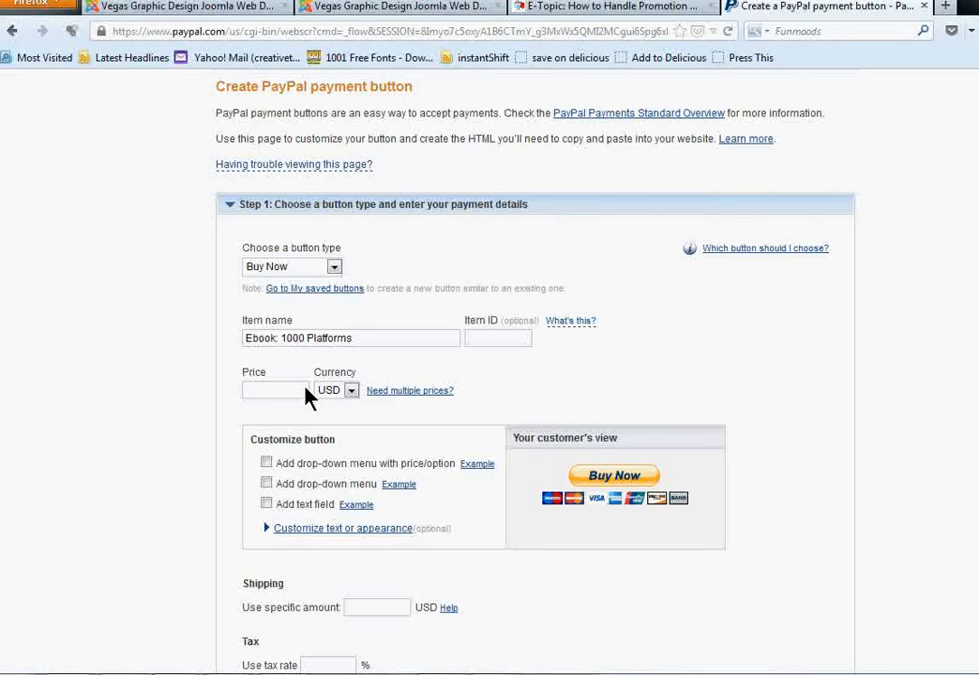
text(5)
click(567, 391)
View the example of a drop-down menu with prices, look through its size options and close the example.
click(486, 469)
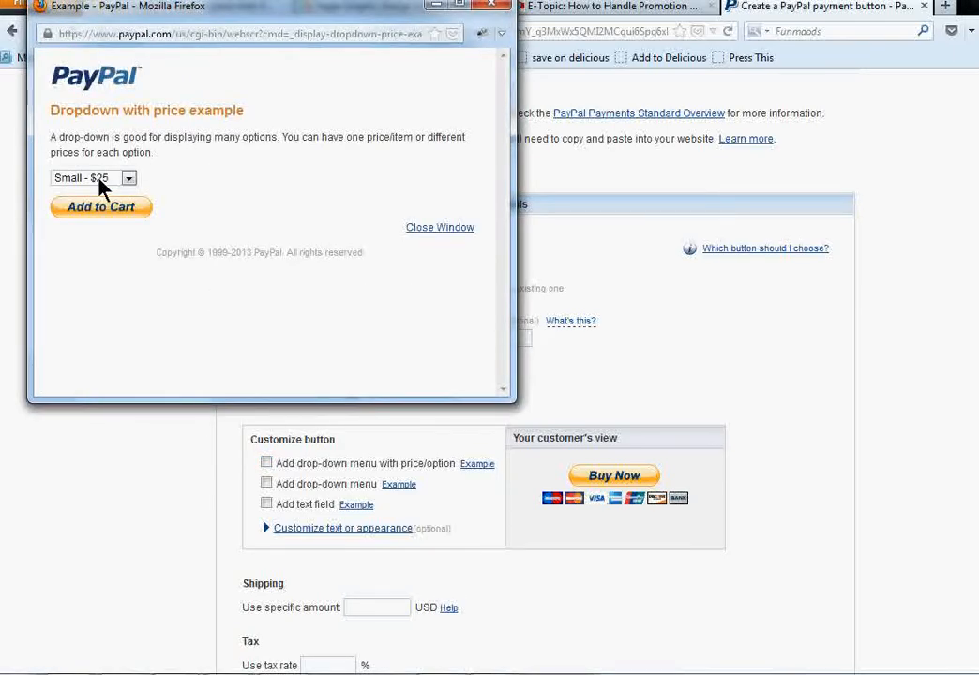
click(127, 180)
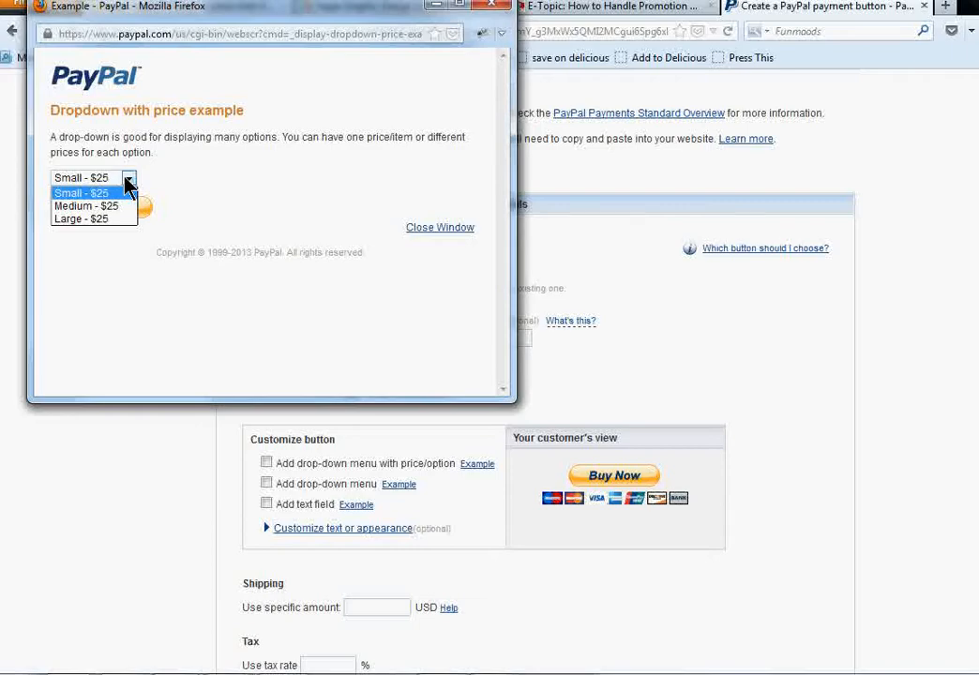
click(127, 180)
click(492, 6)
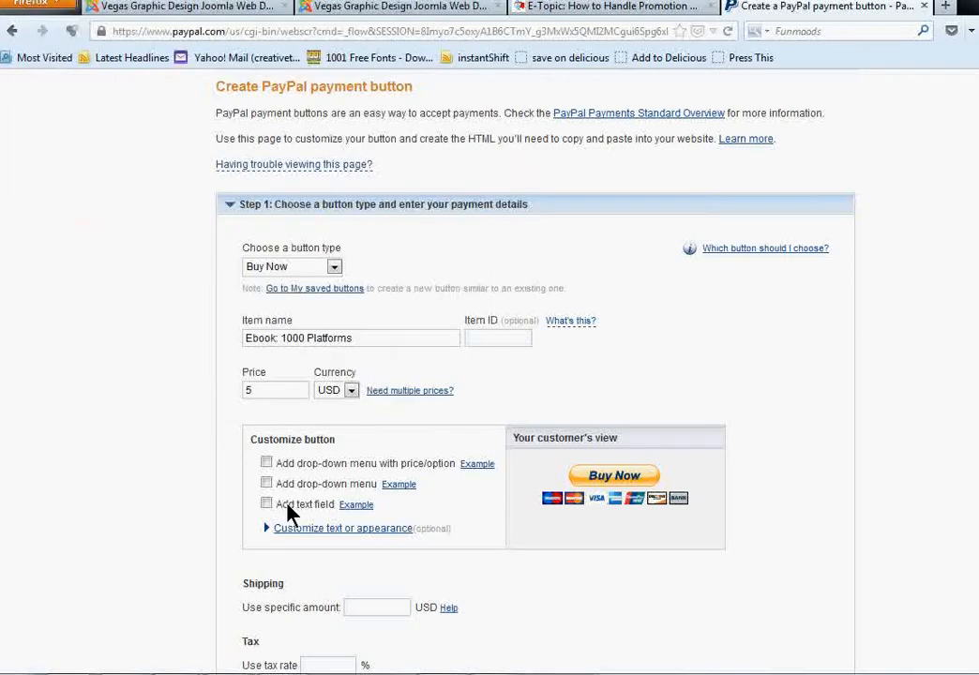
click(267, 463)
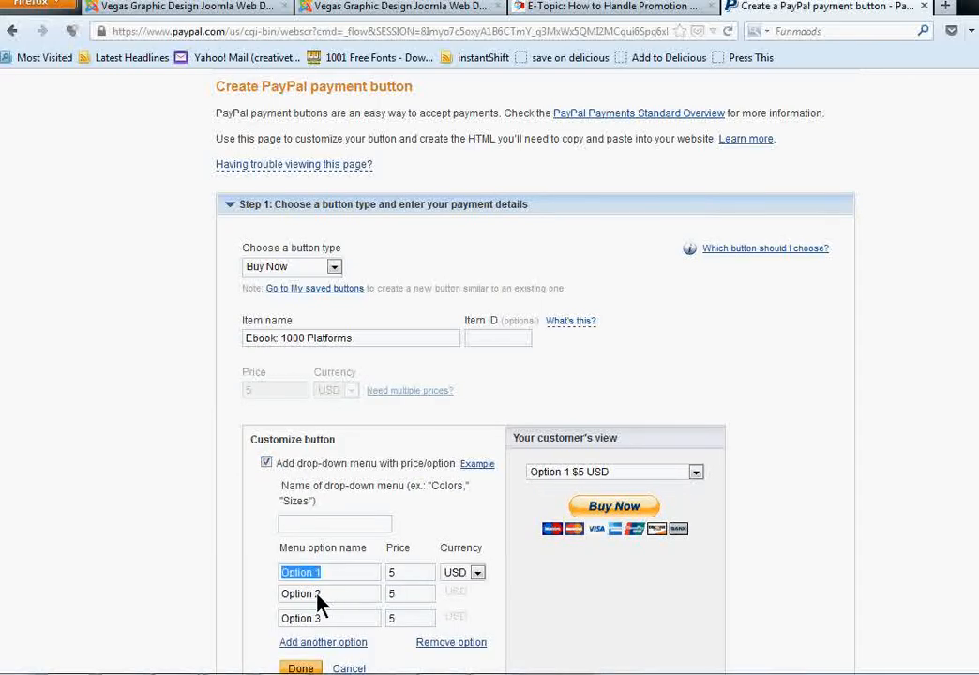
drag(322, 595, 263, 601)
drag(322, 619, 264, 621)
drag(408, 575, 367, 580)
click(266, 464)
click(267, 484)
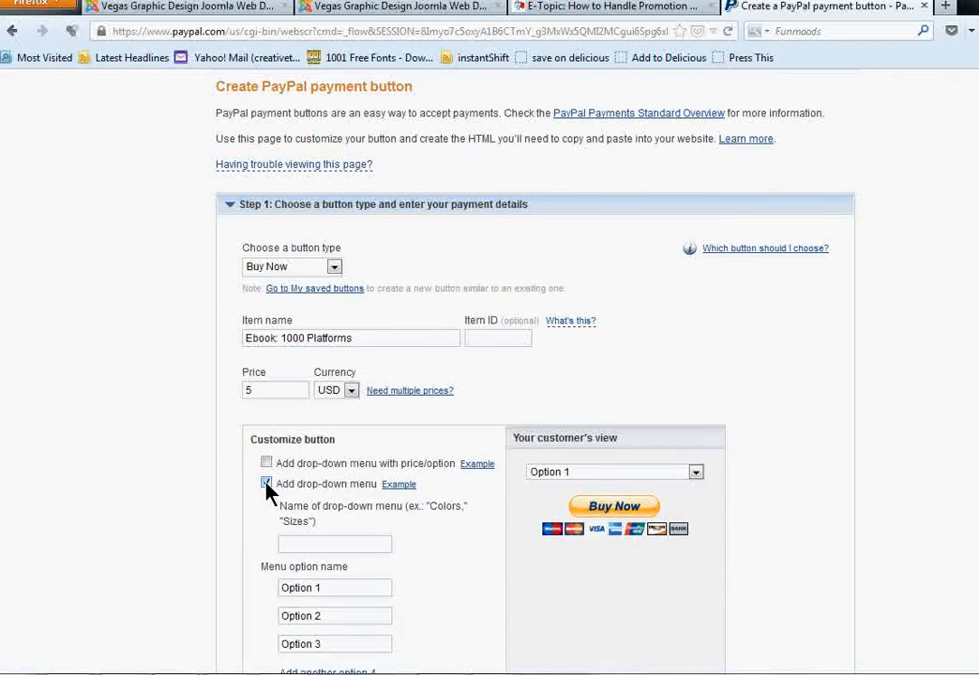
scroll(443, 448, down, 3)
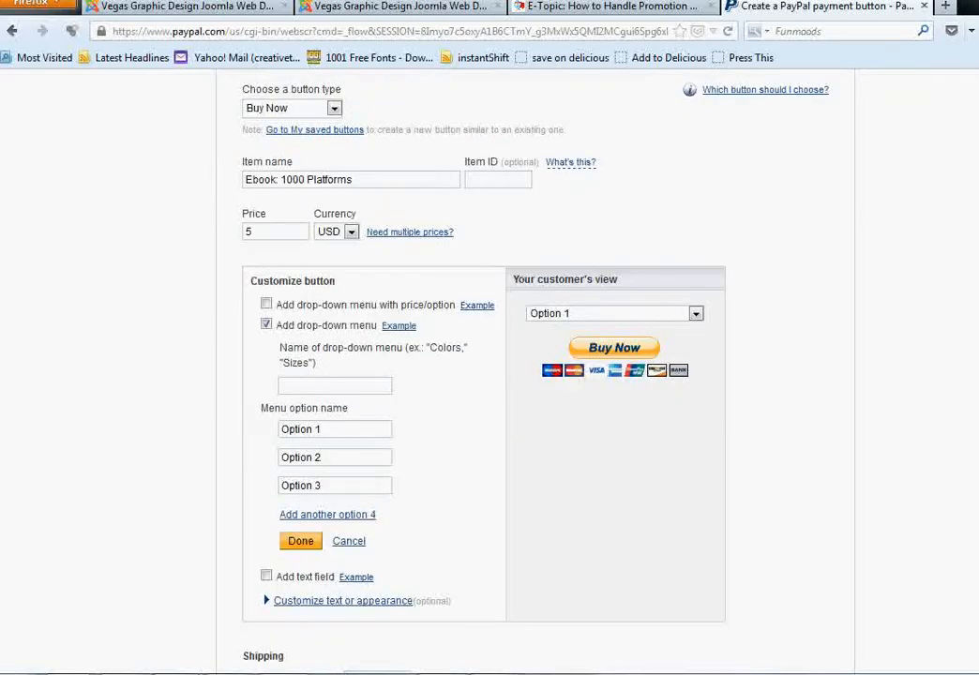
click(268, 308)
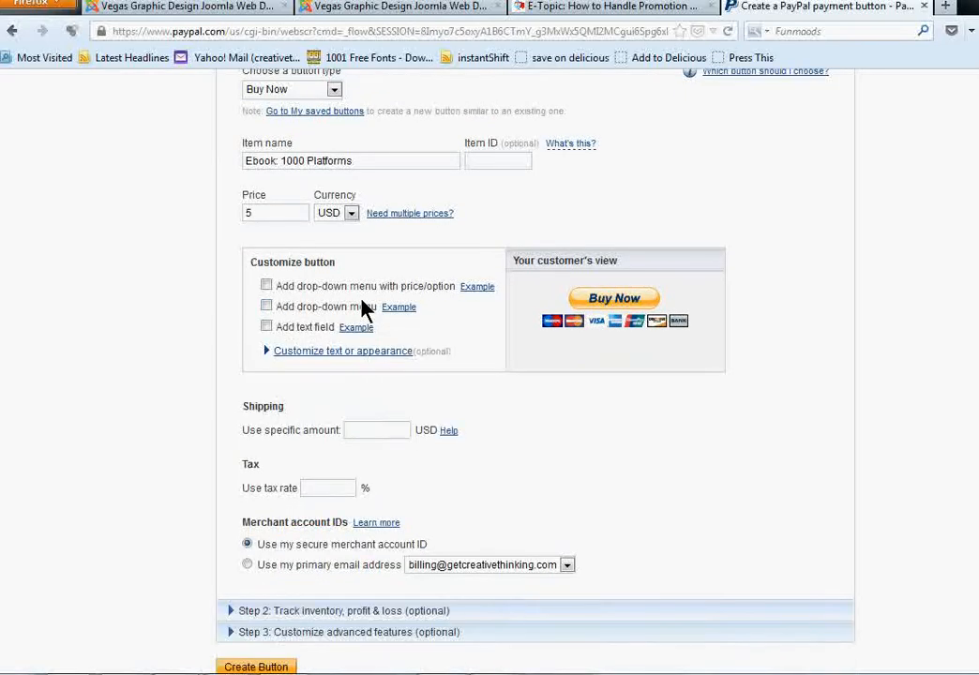
View the example of a drop-down menu without prices, look through its options and close the example.
click(396, 312)
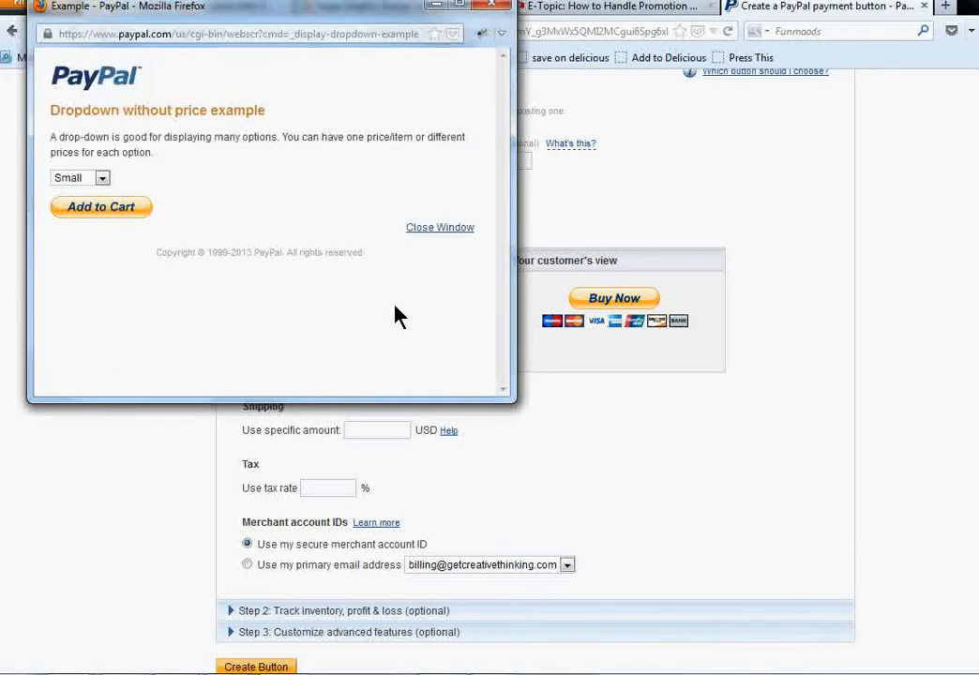
click(82, 182)
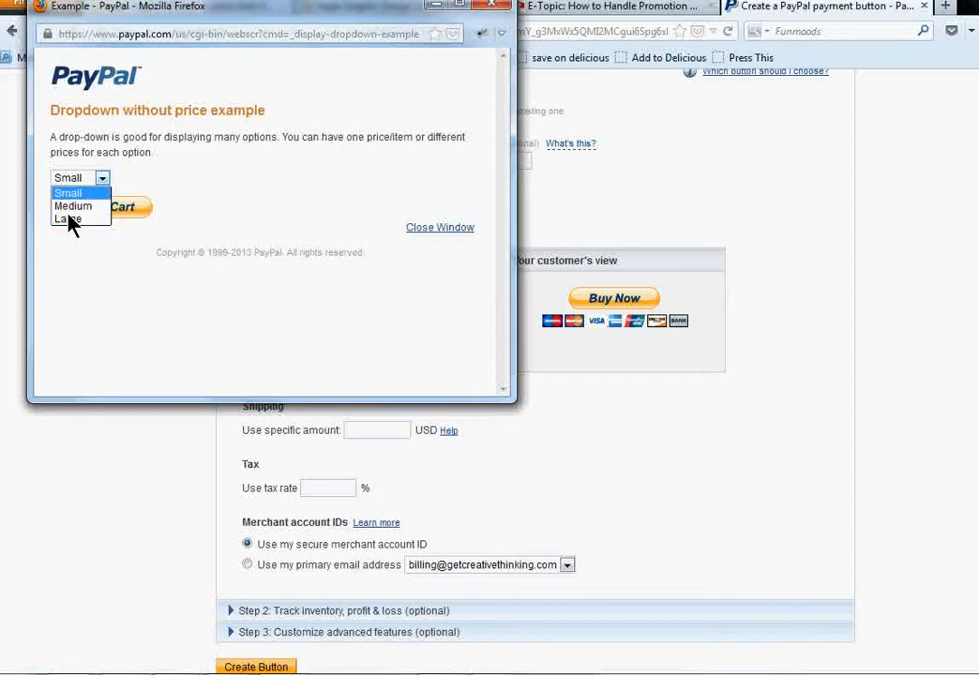
click(169, 125)
click(494, 8)
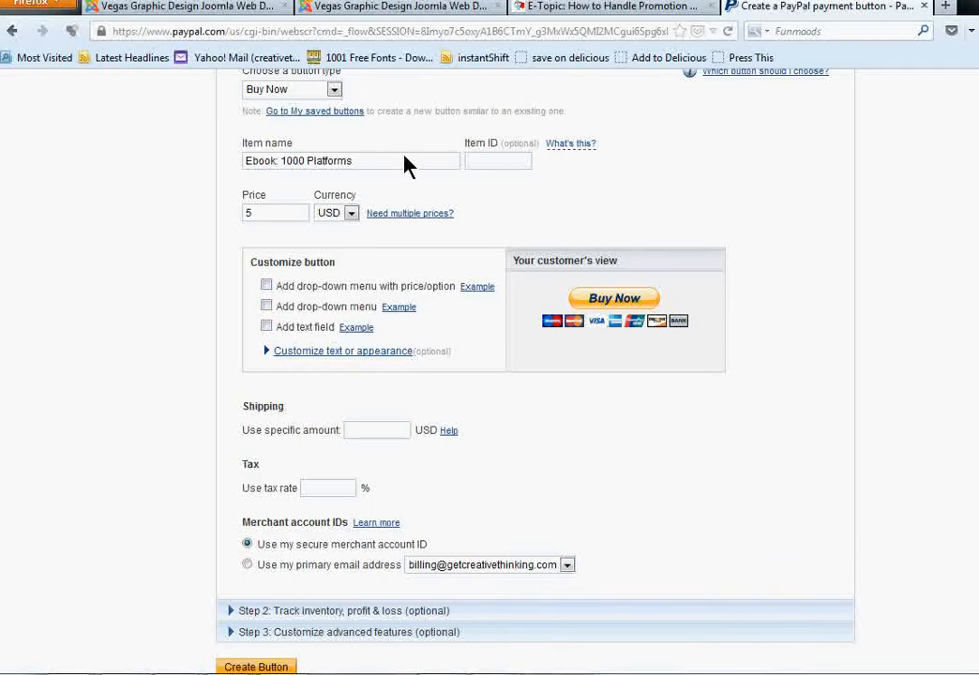
Add a customer text field named "Enter Your Email Address:" to the payment button.
click(266, 328)
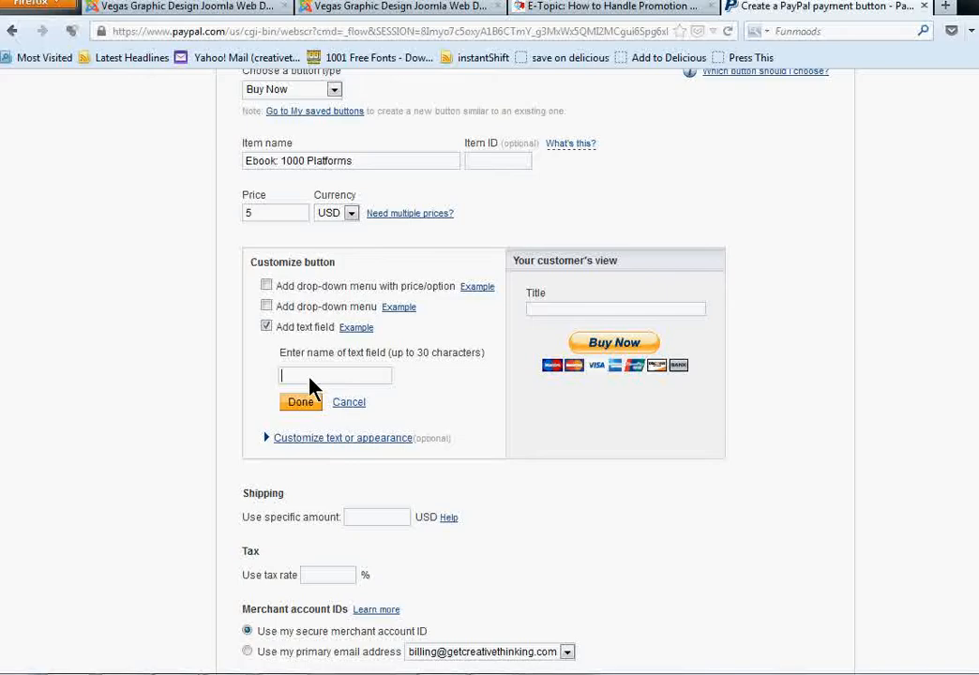
text(En)
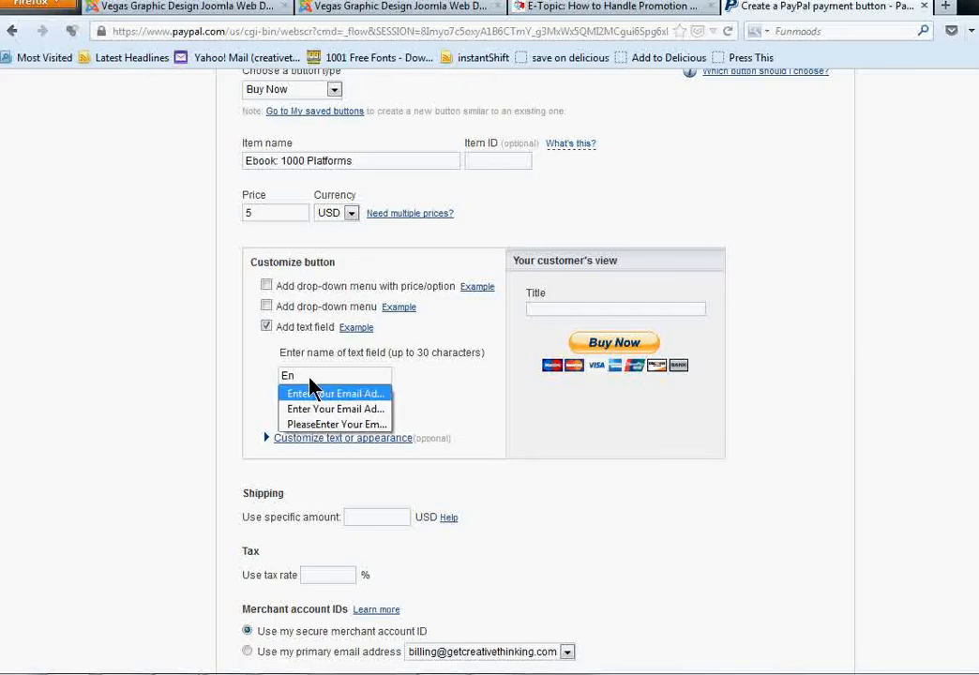
click(311, 394)
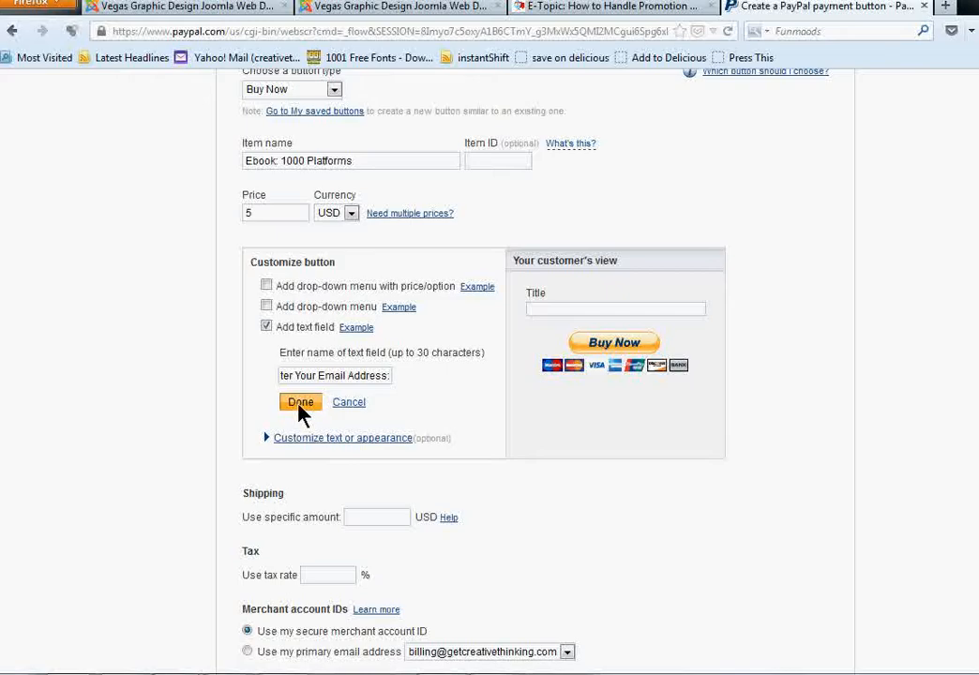
click(308, 404)
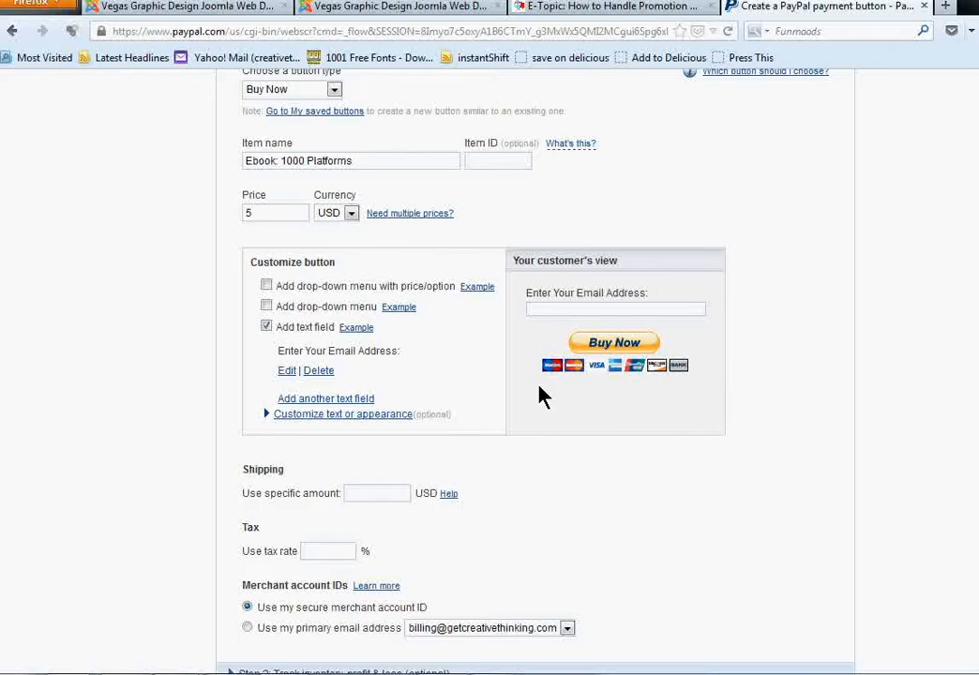
Minimize the reminders window, then view the inventory and profit tracking options, switching Track inventory on and back off.
scroll(411, 378, down, 3)
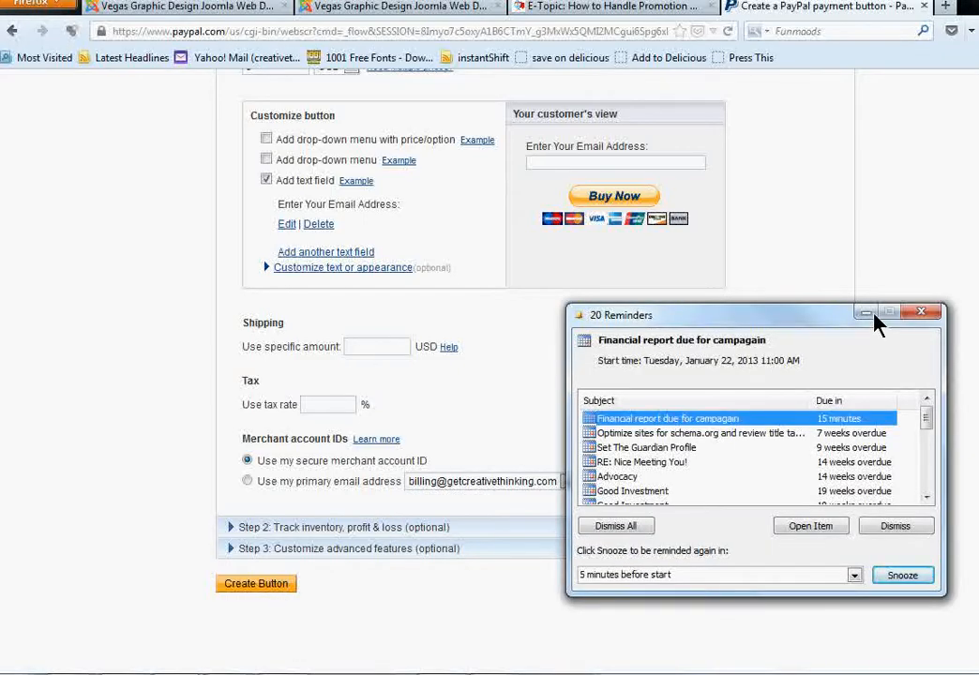
click(871, 316)
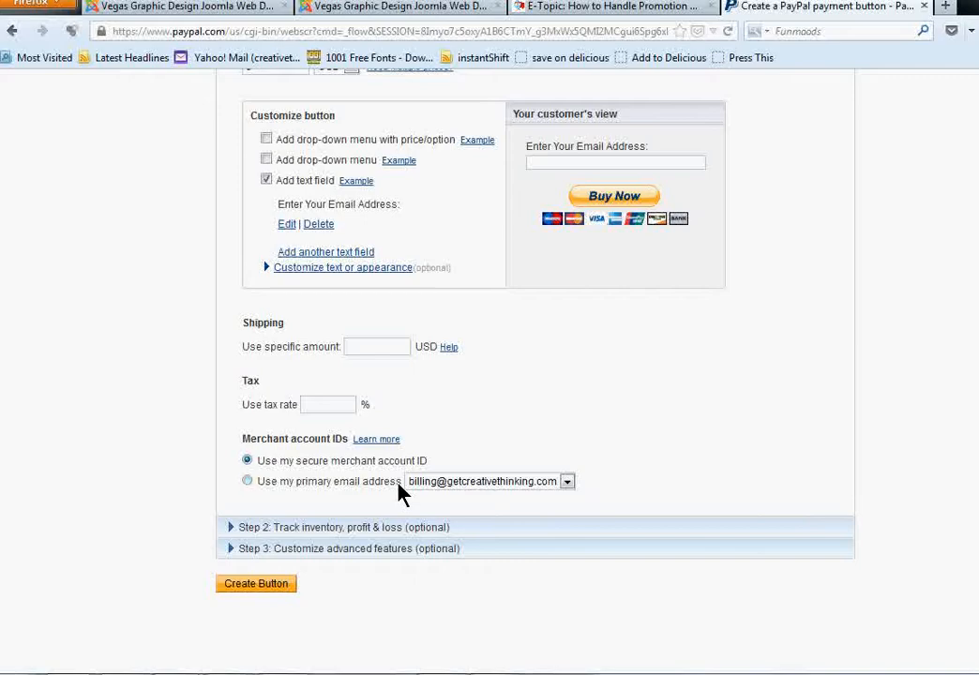
click(273, 528)
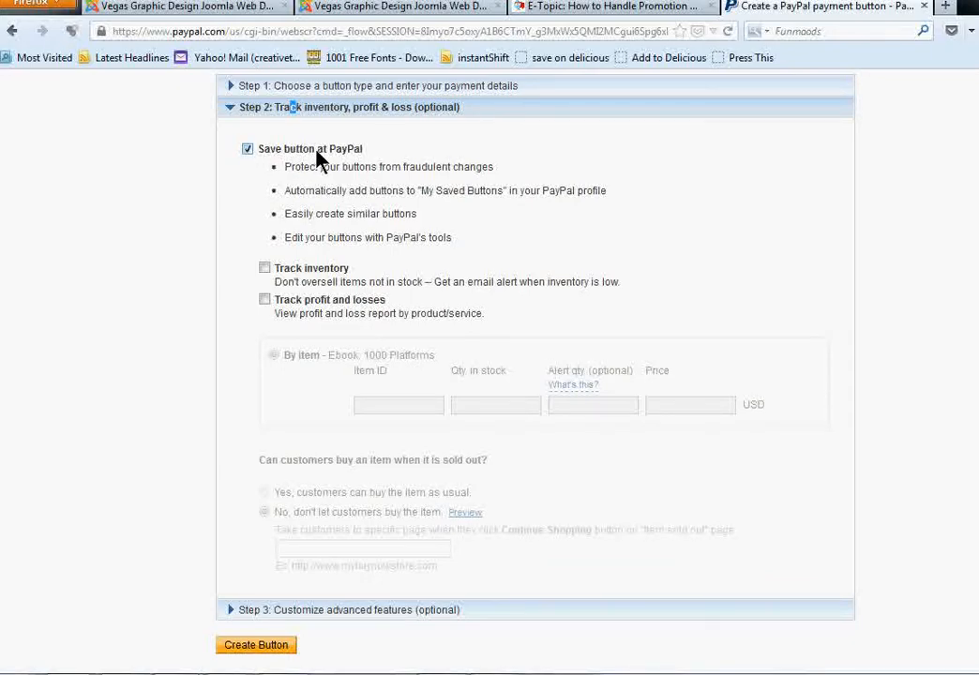
click(265, 269)
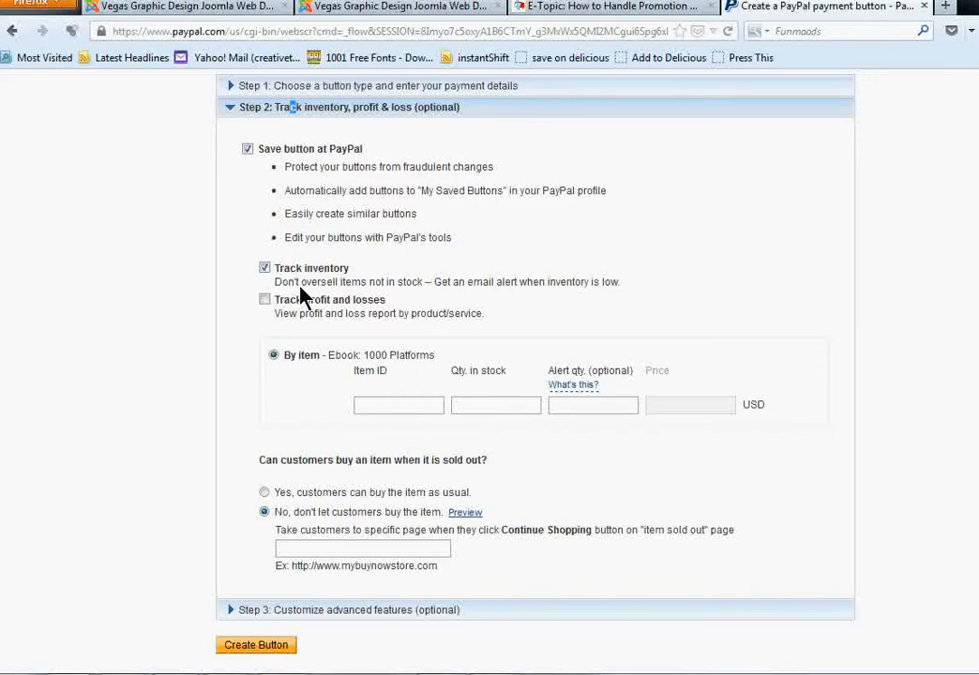
click(265, 268)
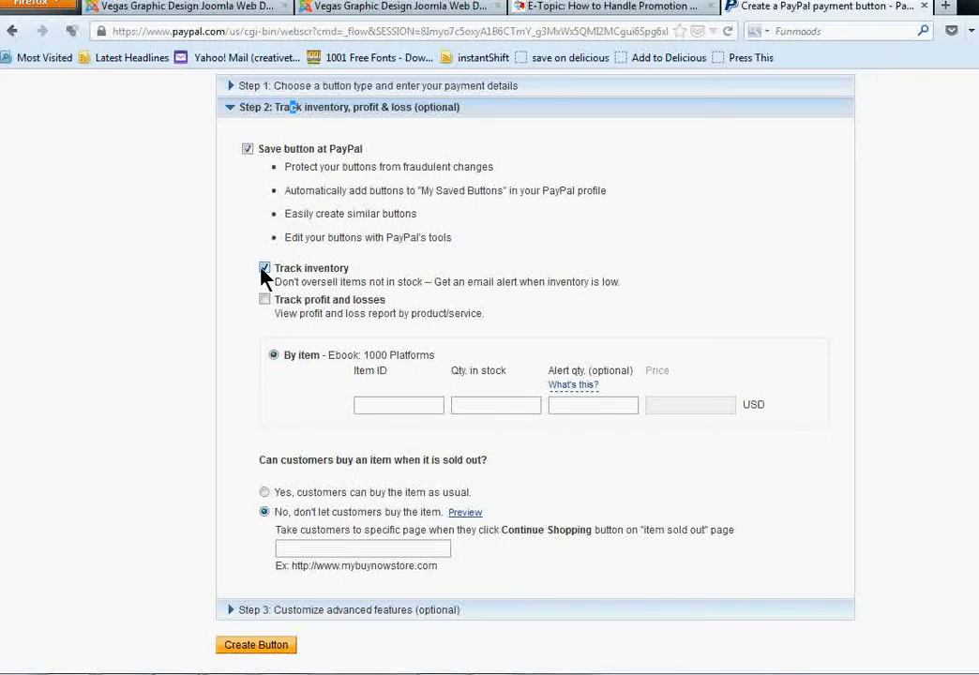
In the advanced checkout features, set both the customer's special instructions and the shipping address to No.
click(313, 610)
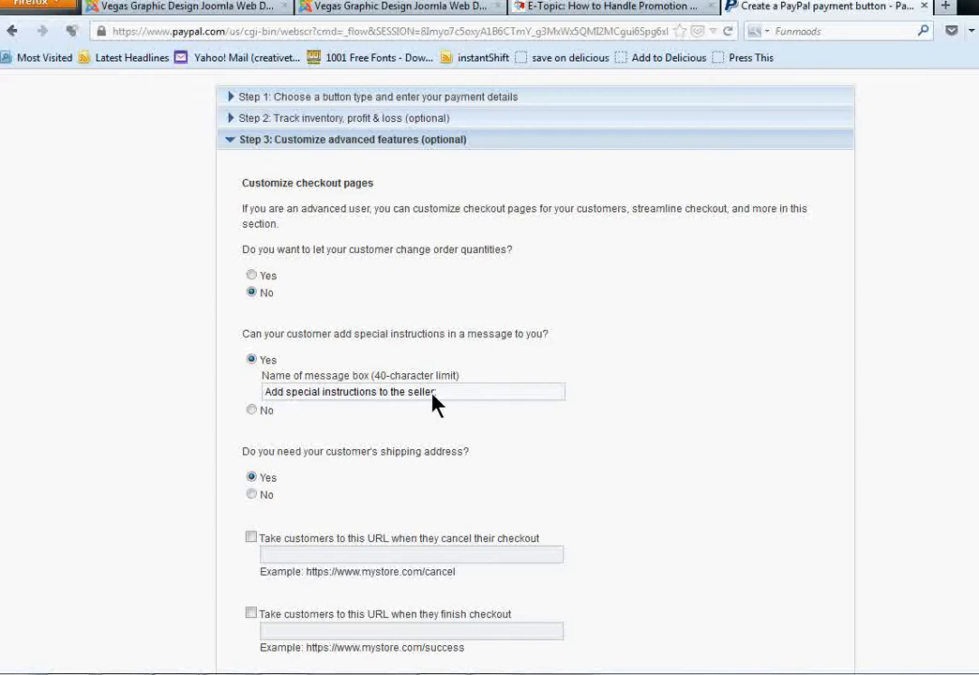
drag(435, 401, 180, 422)
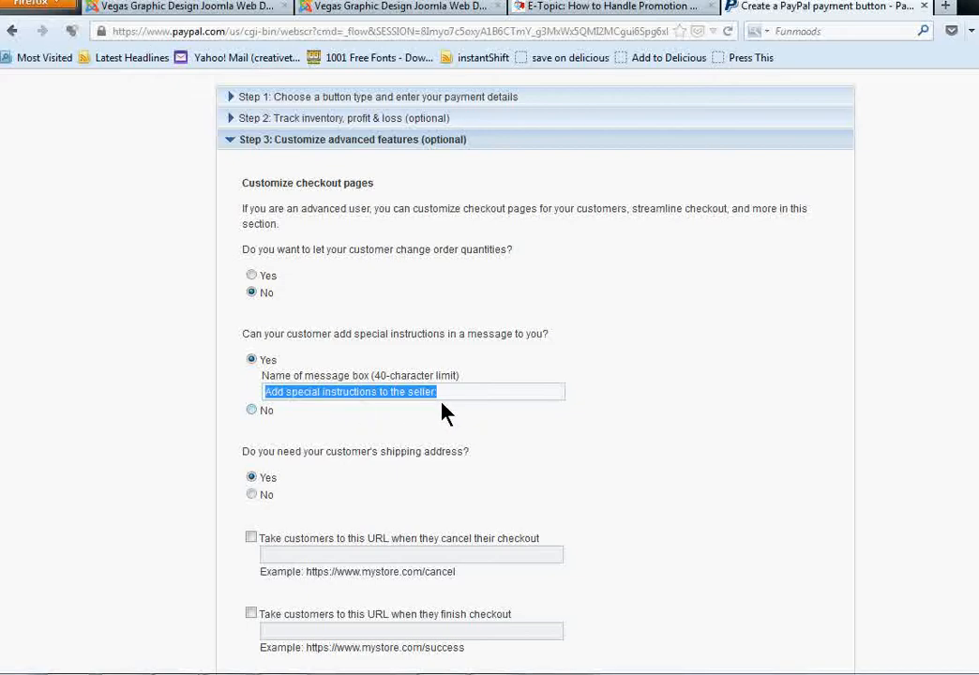
click(251, 410)
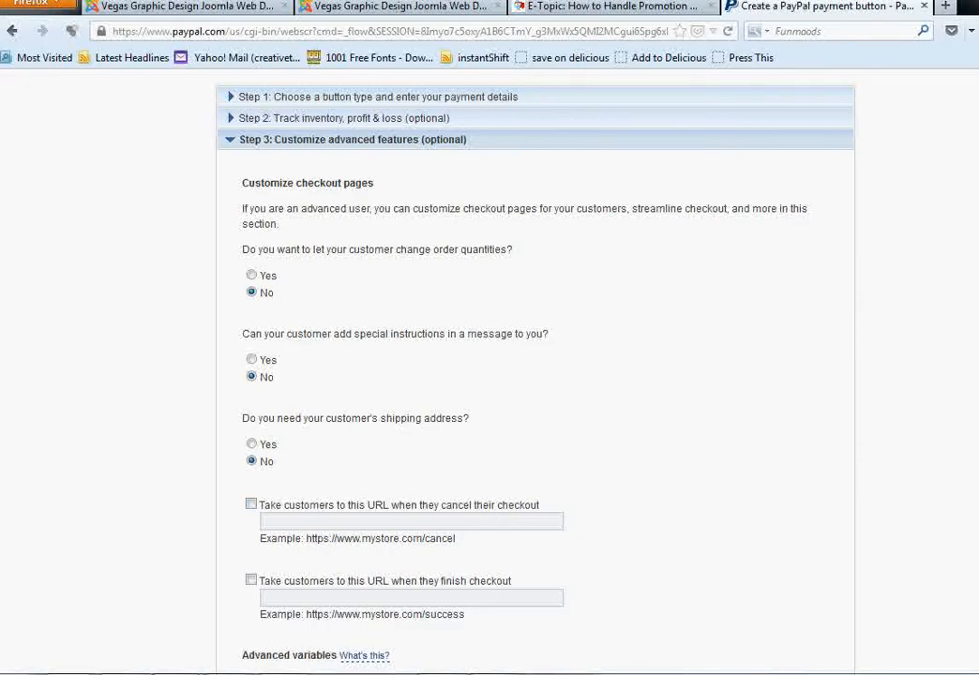
scroll(580, 419, down, 4)
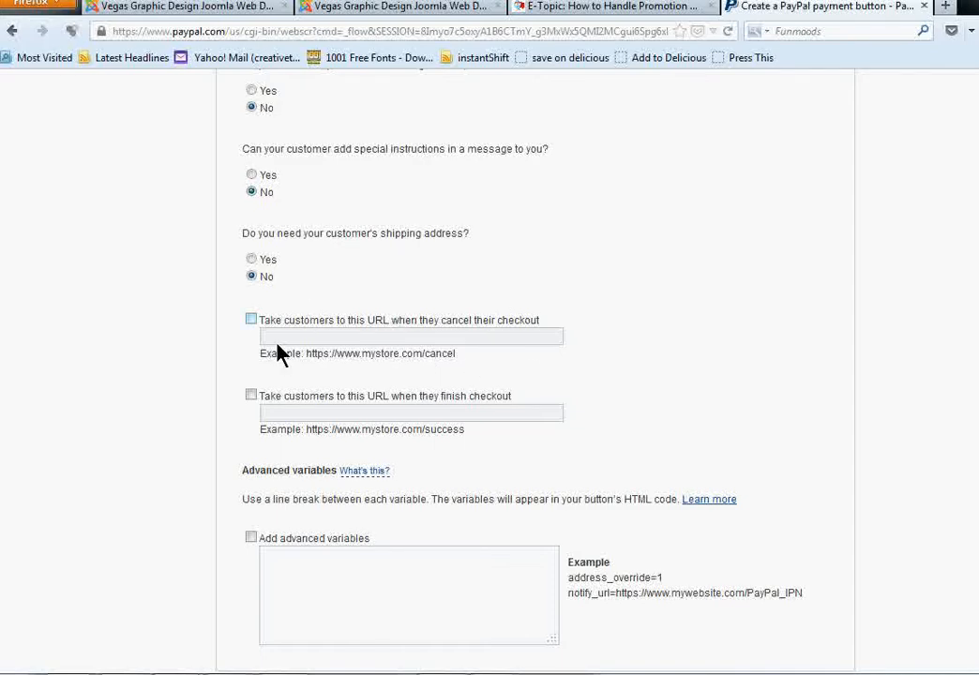
click(250, 319)
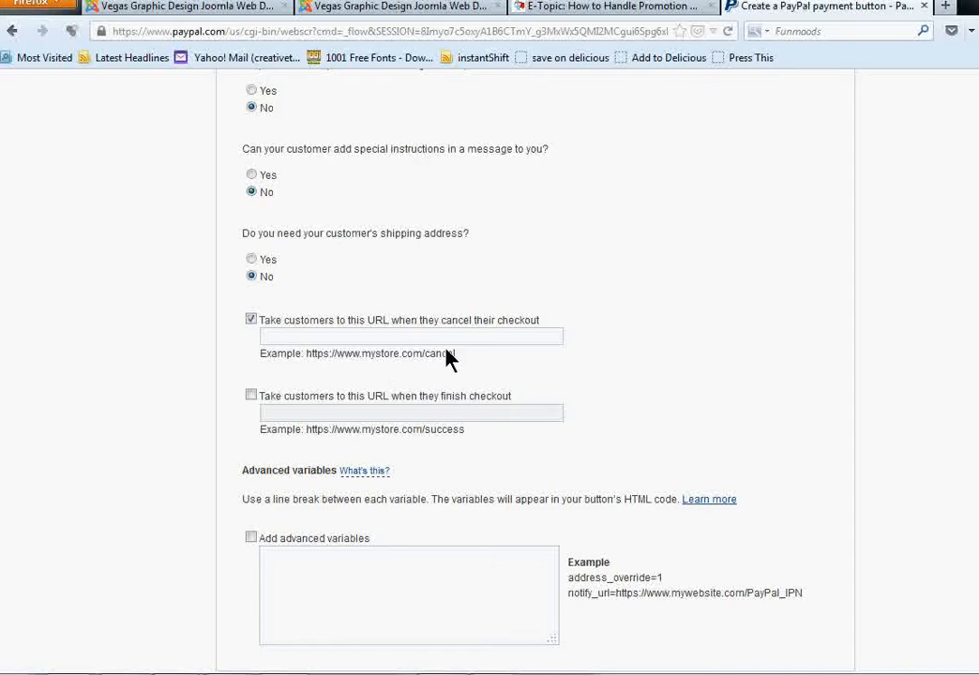
text(ht)
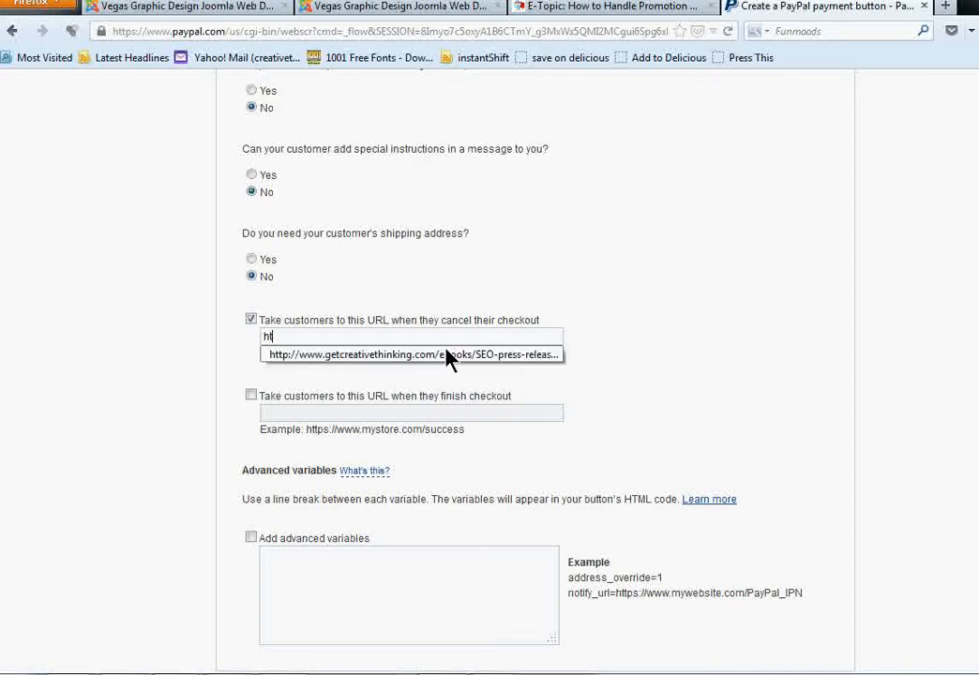
text(tp://www.getcreativethin)
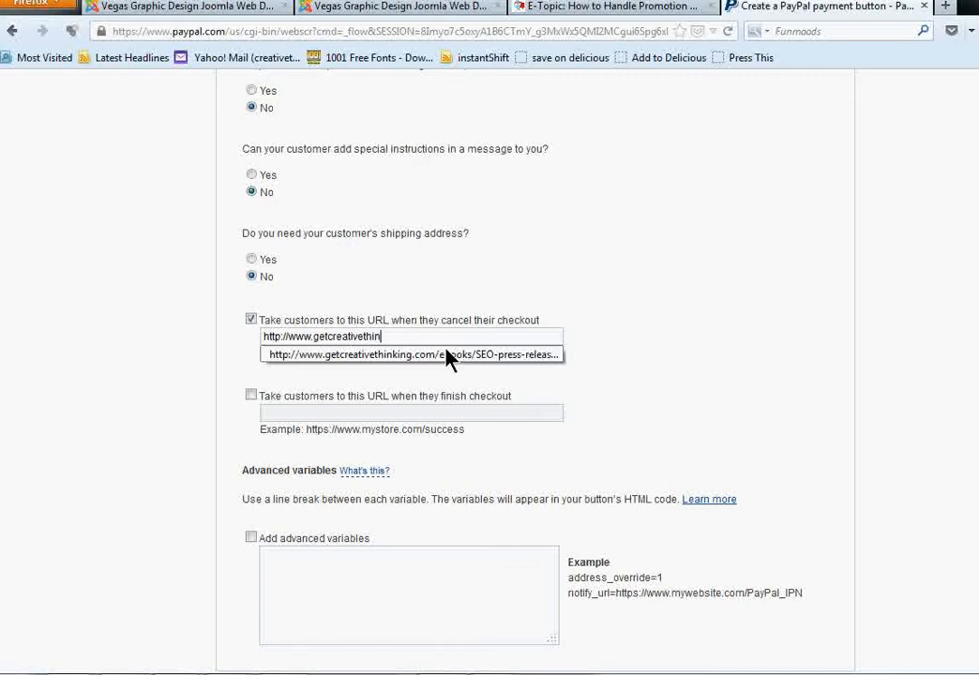
text(king.com/)
click(614, 335)
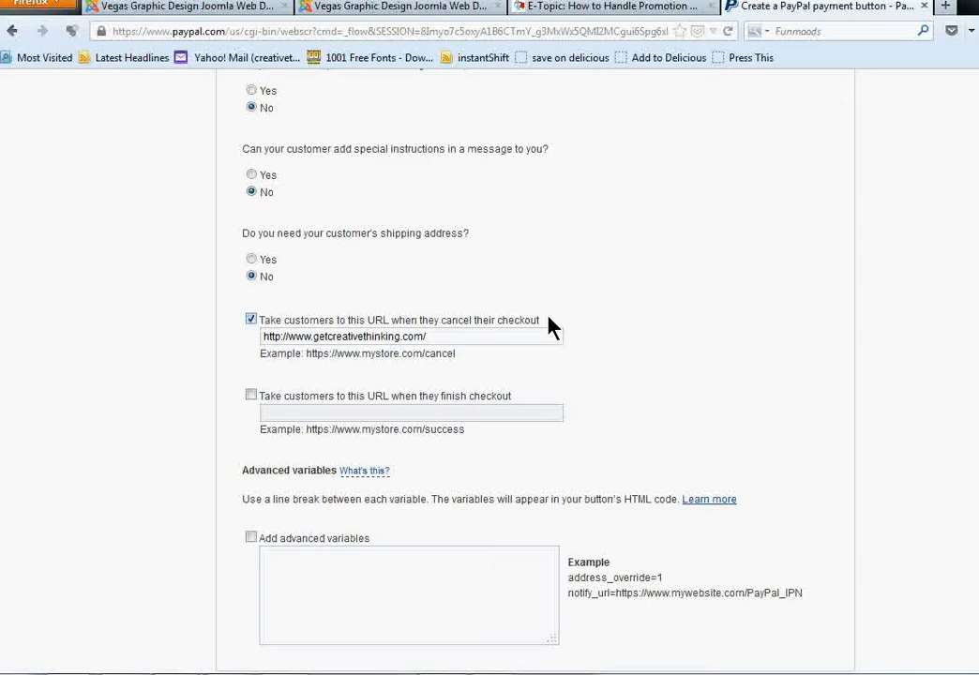
click(511, 334)
text(ebooks)
click(677, 358)
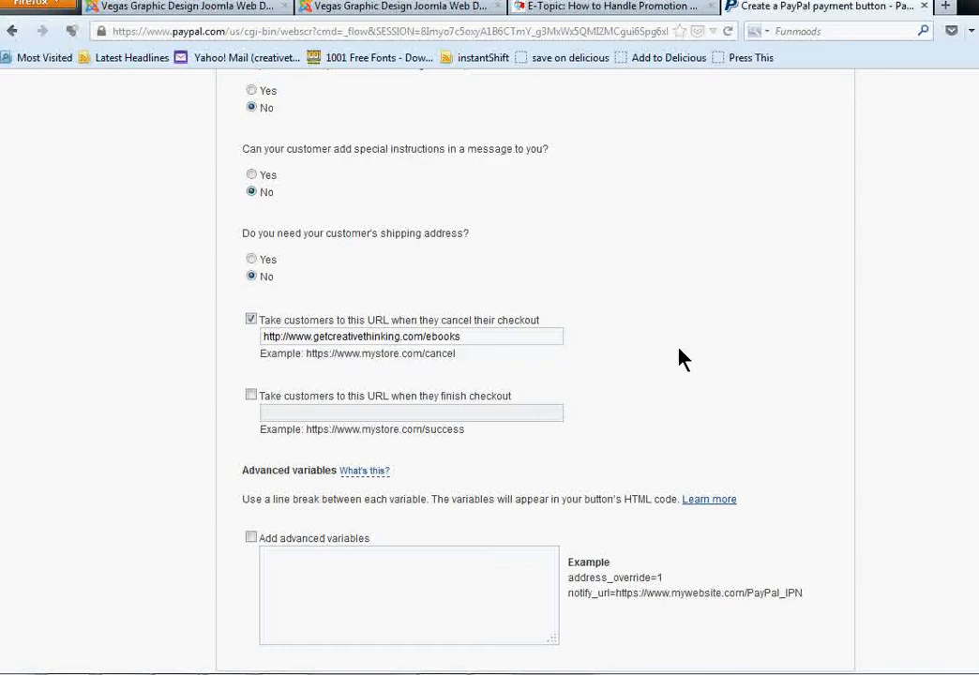
Look over the ebooks listing on the website, reopen the 1000 Platforms ebook page and return to the PayPal button form.
click(376, 8)
click(625, 7)
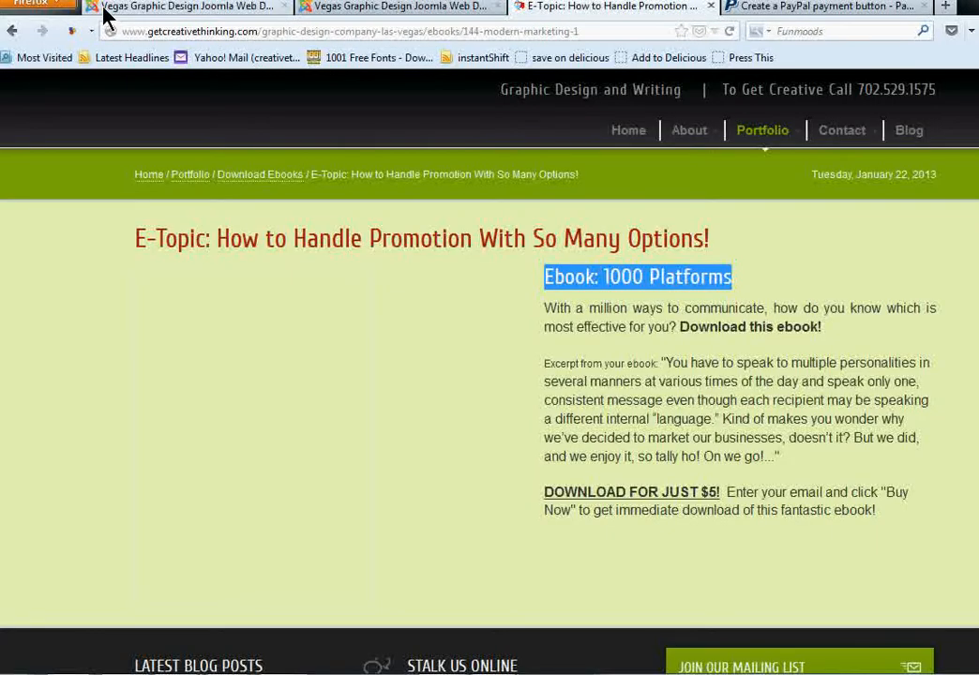
click(12, 31)
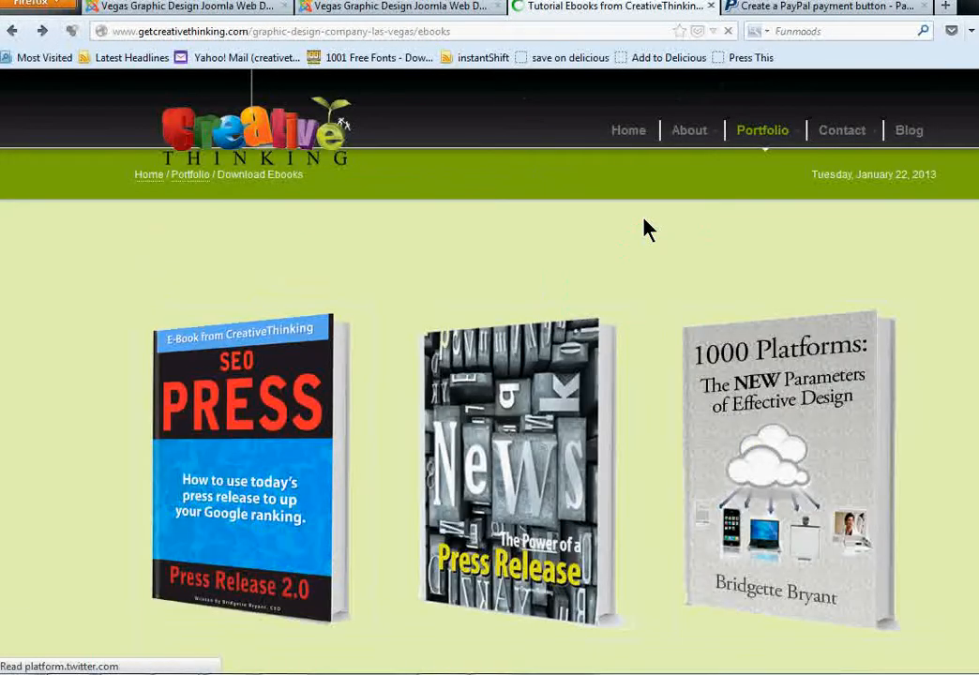
scroll(642, 228, down, 3)
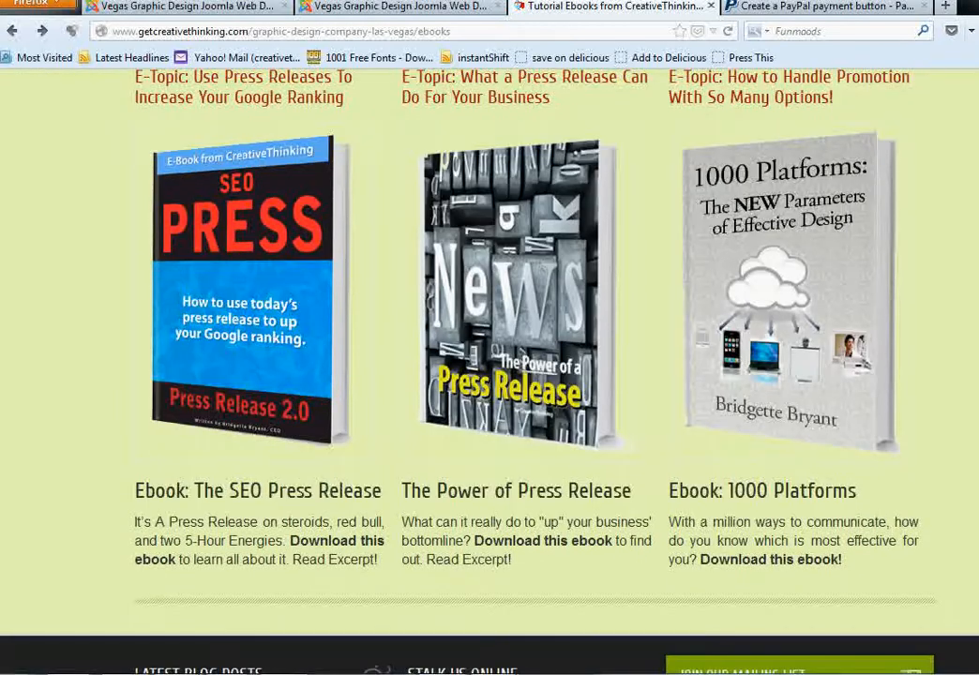
scroll(774, 323, up, 3)
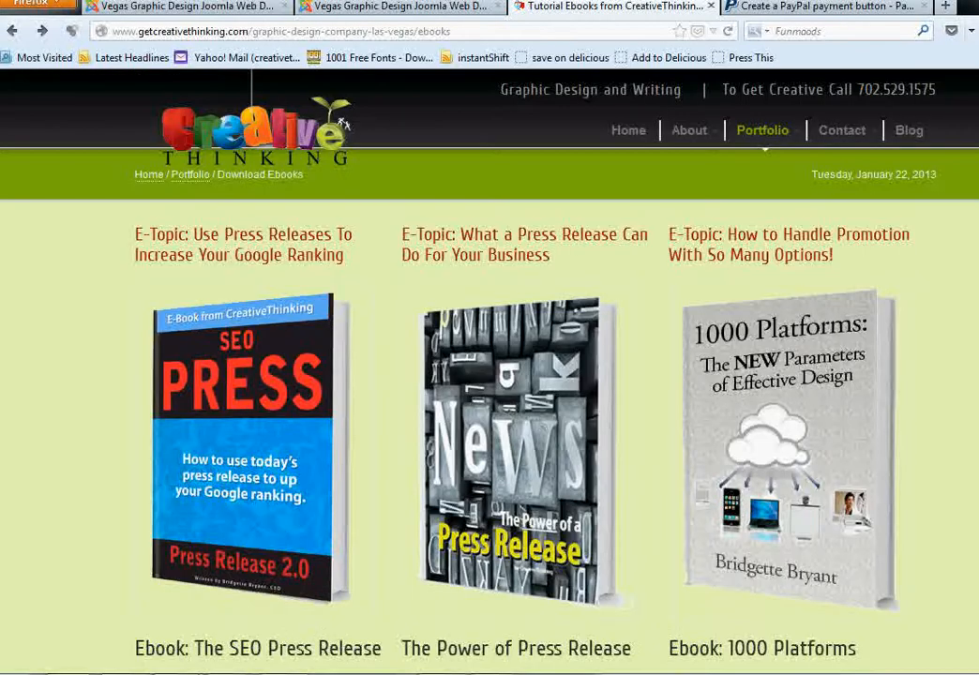
click(815, 408)
click(839, 7)
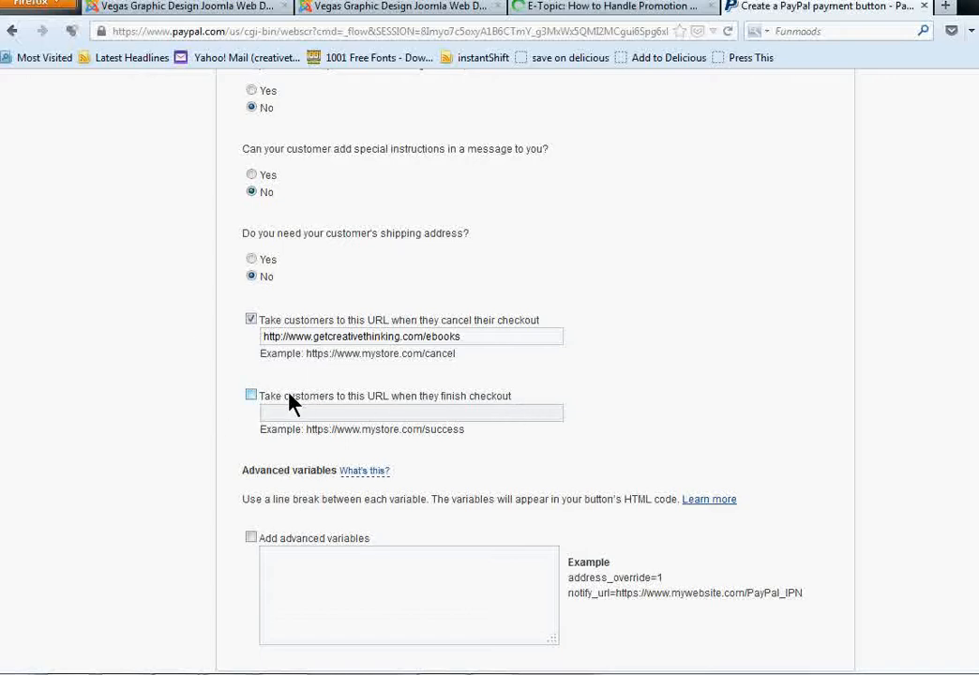
click(251, 395)
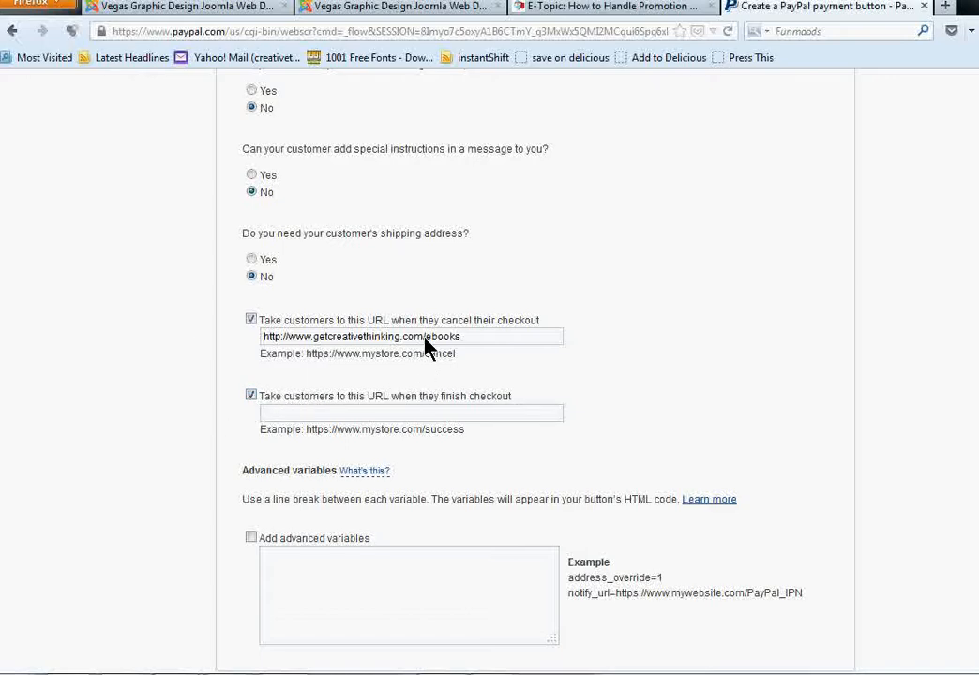
drag(472, 347, 225, 357)
key(ctrl+c)
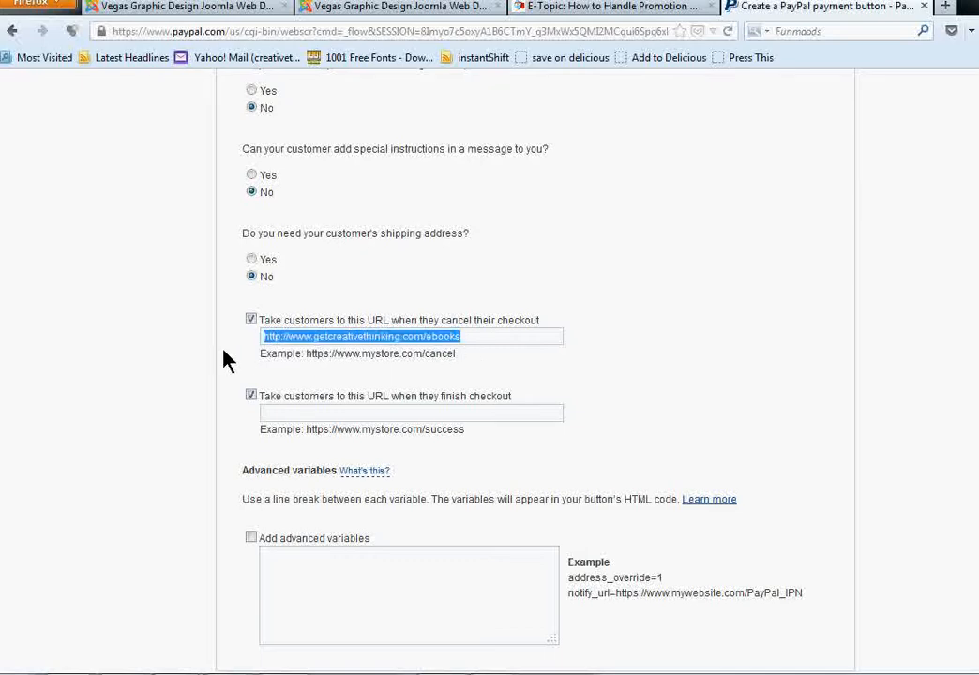
click(320, 418)
key(ctrl+v)
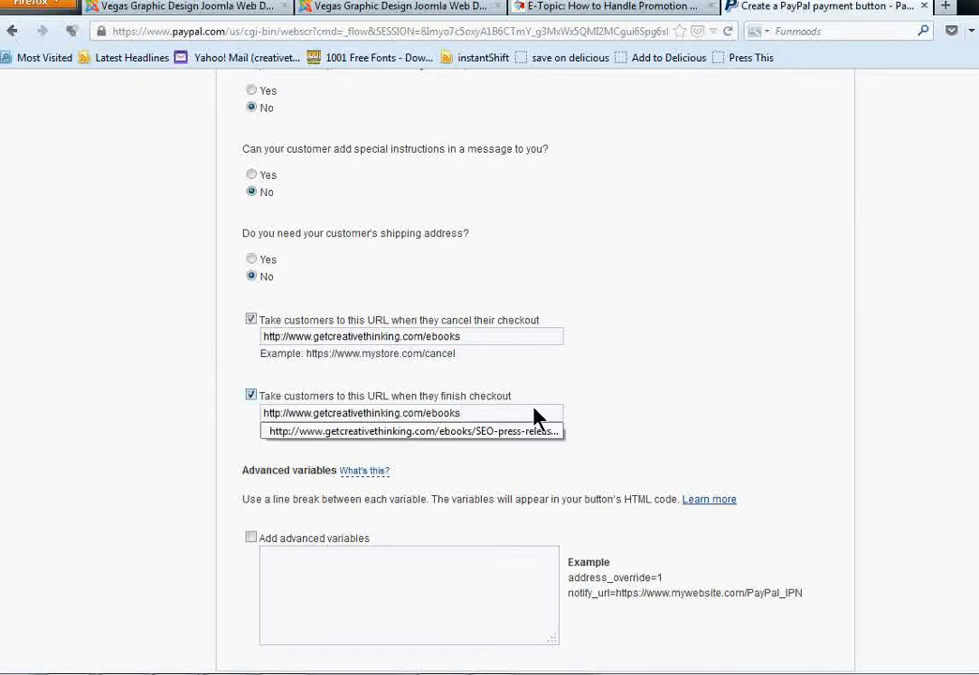
click(512, 368)
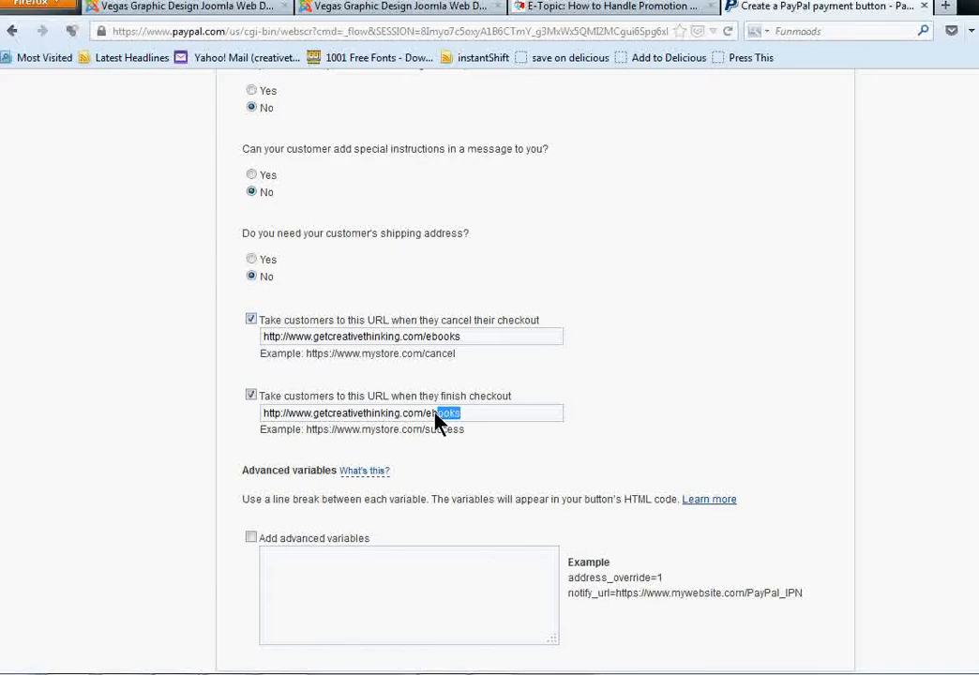
Clear the URL for finished checkouts and turn that redirect off.
drag(441, 424, 276, 394)
key(BackSpace)
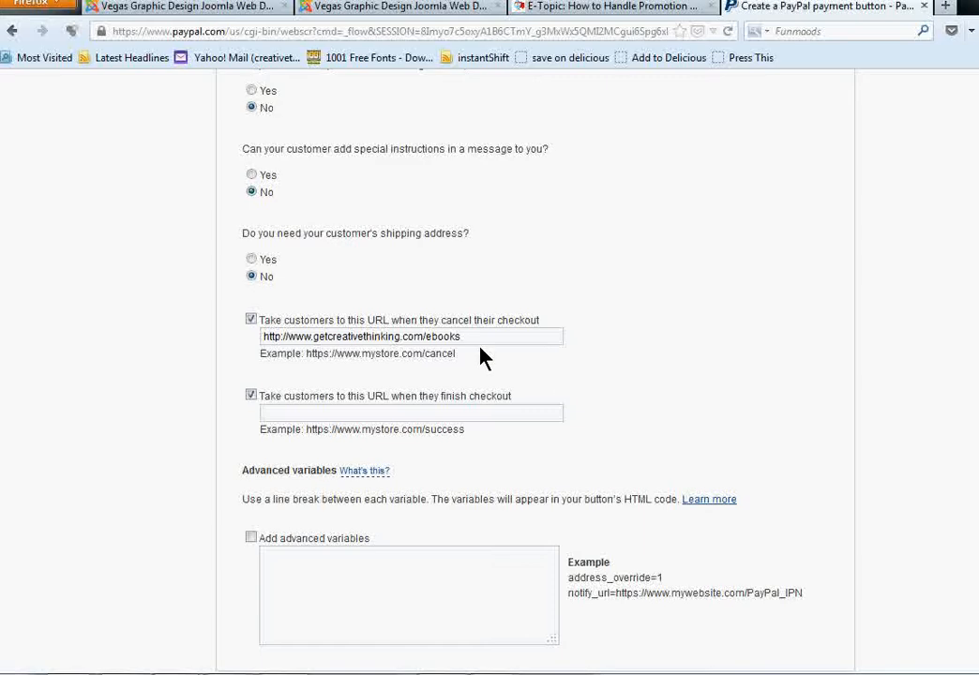
drag(399, 337, 312, 334)
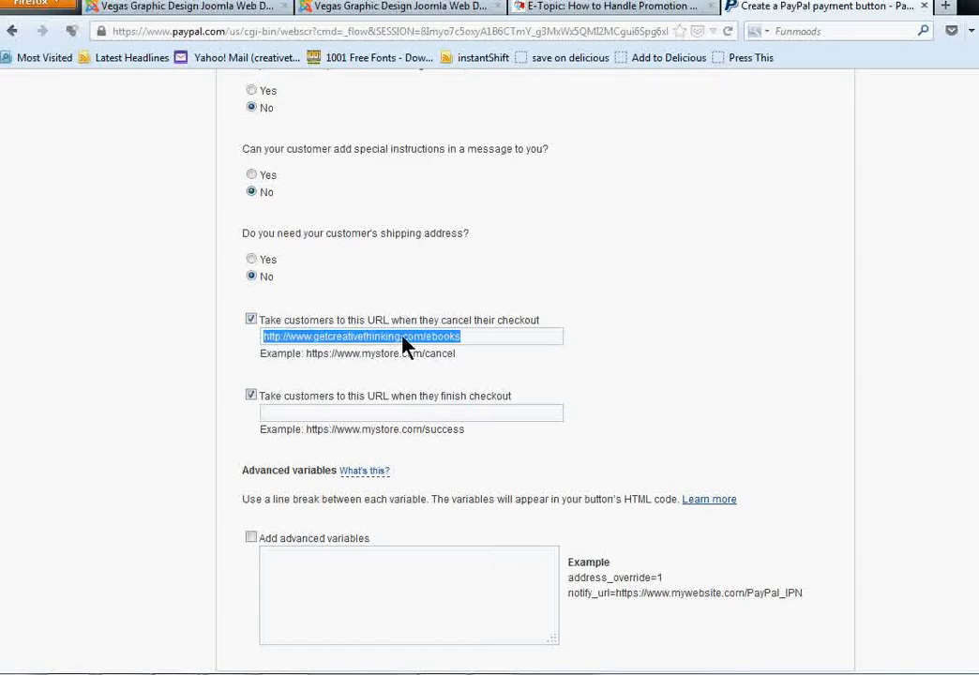
click(656, 377)
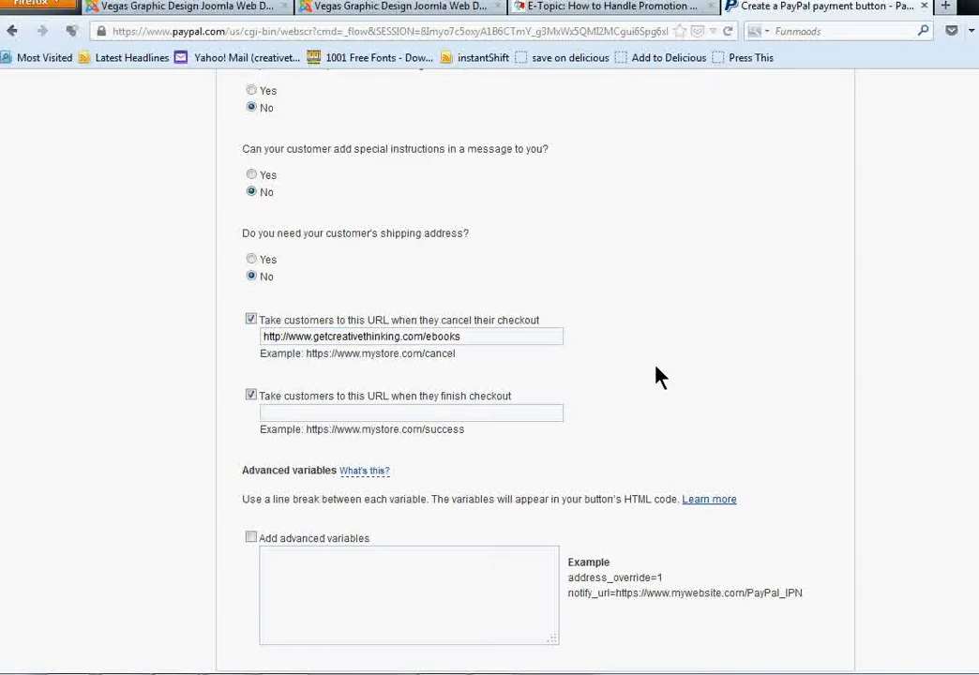
click(251, 398)
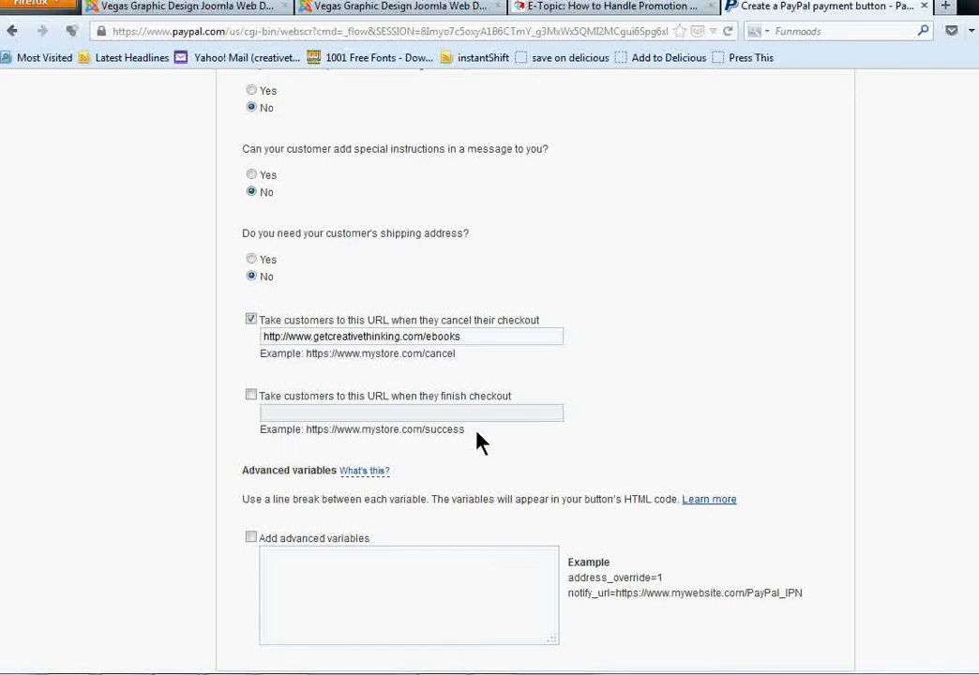
click(251, 397)
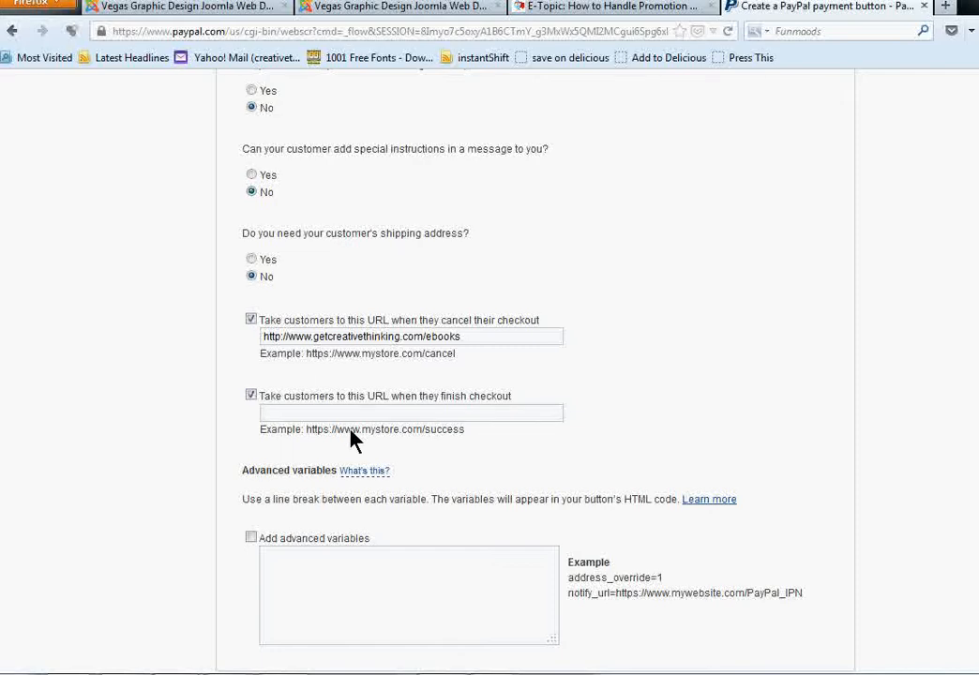
click(251, 397)
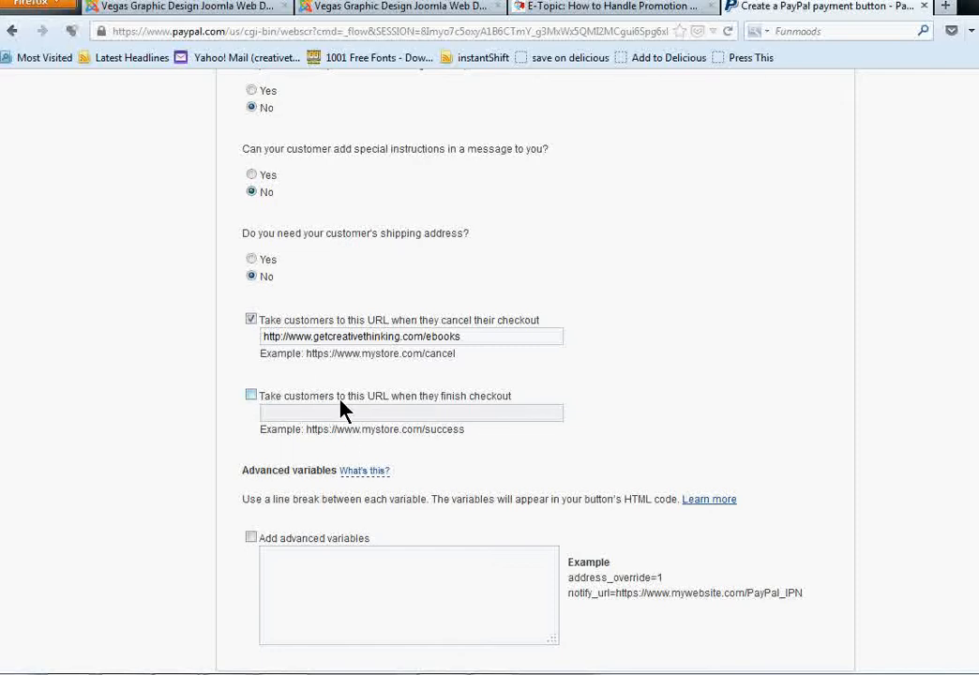
Check the advanced checkout settings once more and create the payment button to generate its website code.
scroll(616, 489, down, 1)
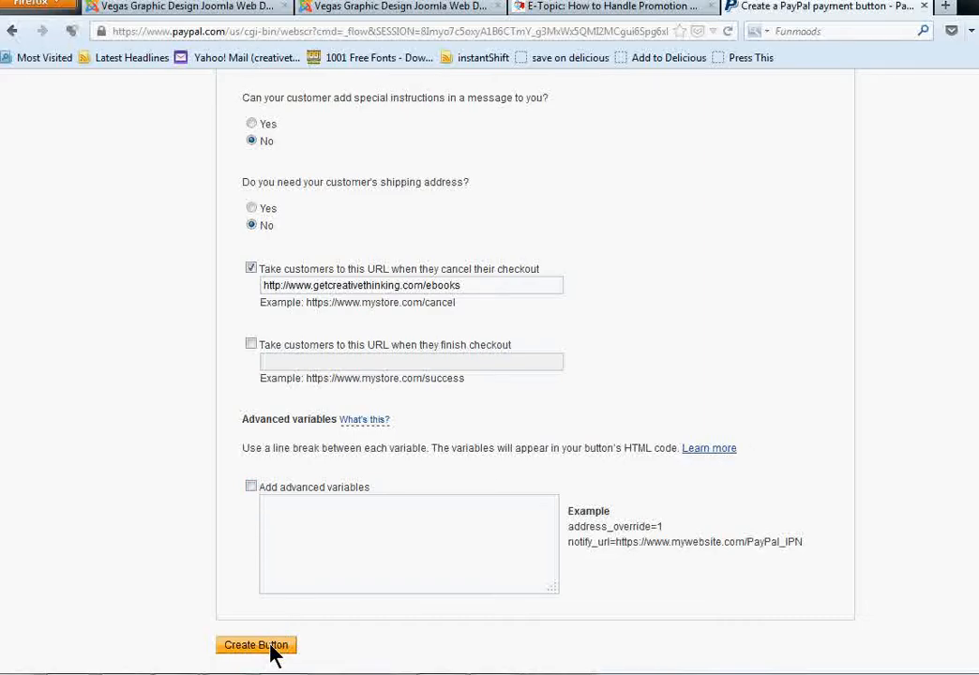
scroll(778, 518, up, 5)
scroll(771, 520, down, 5)
click(259, 645)
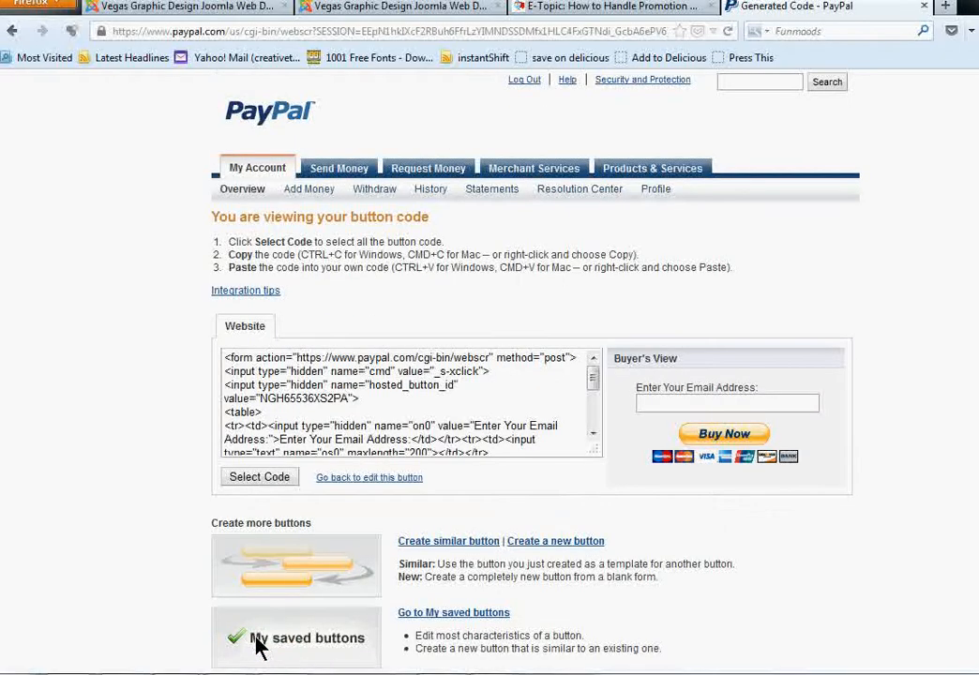
Copy the complete website code generated for the Buy Now button.
click(357, 404)
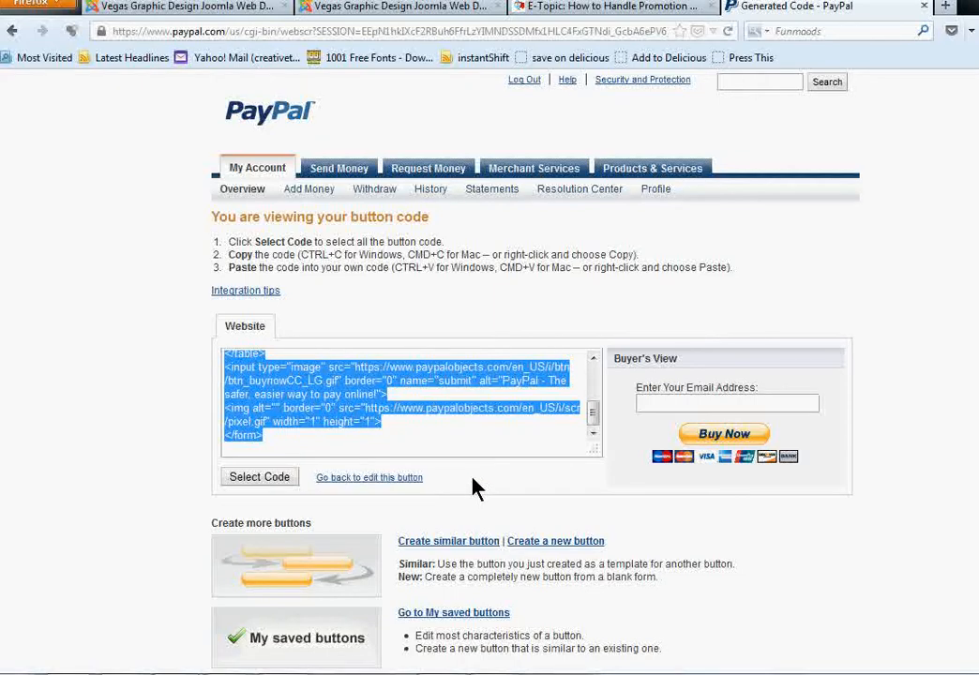
right_click(337, 422)
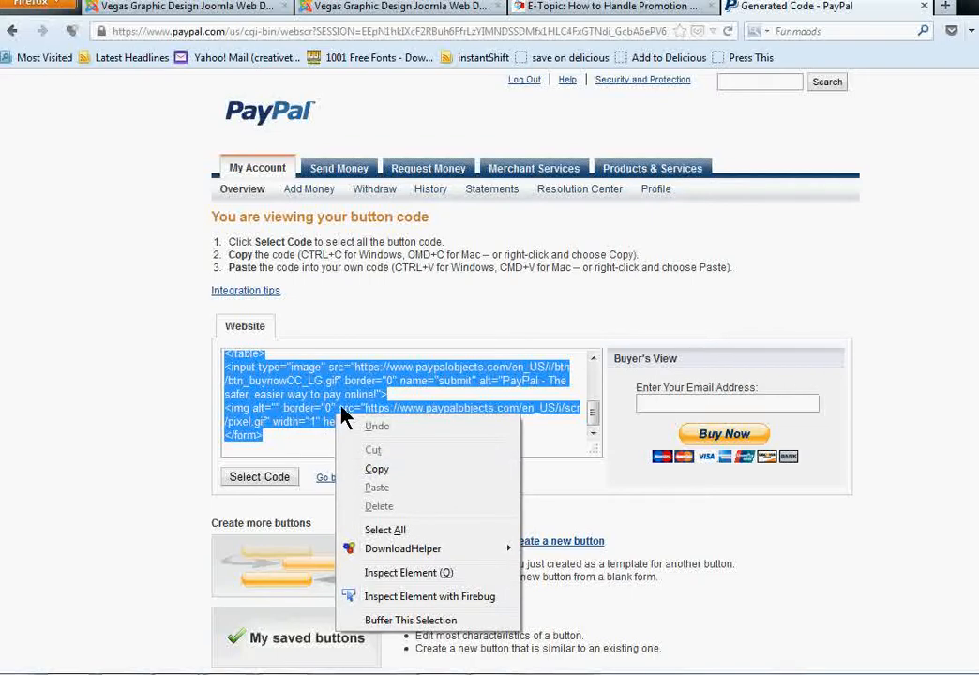
click(377, 469)
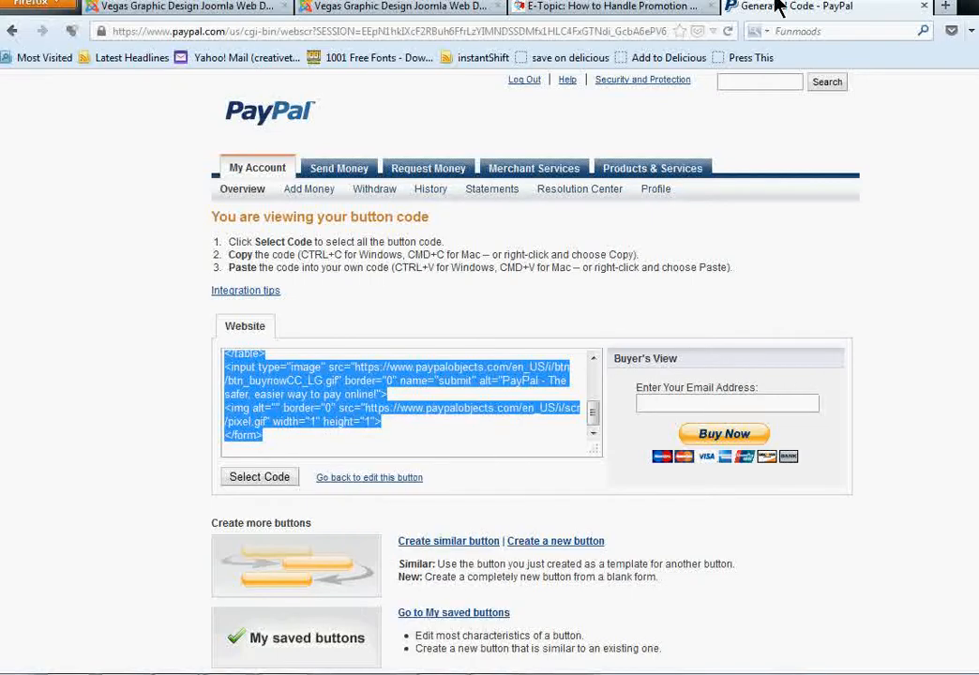
In the Joomla Article Manager, open the article "E-Topic: How to Handle Promotion With So Many Options!" for editing.
click(410, 8)
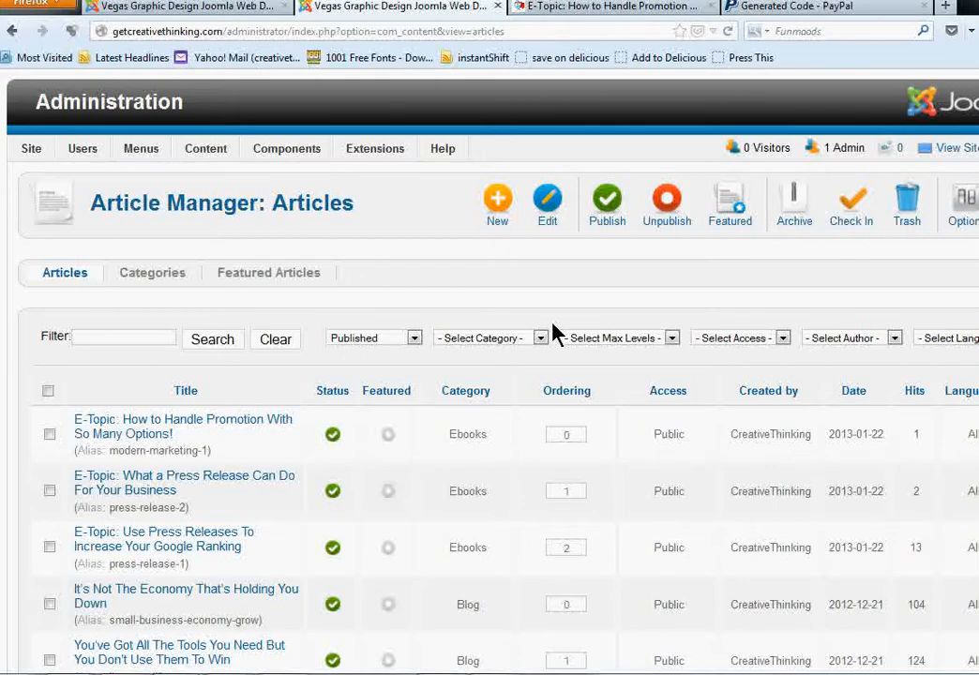
mouse_move(343, 150)
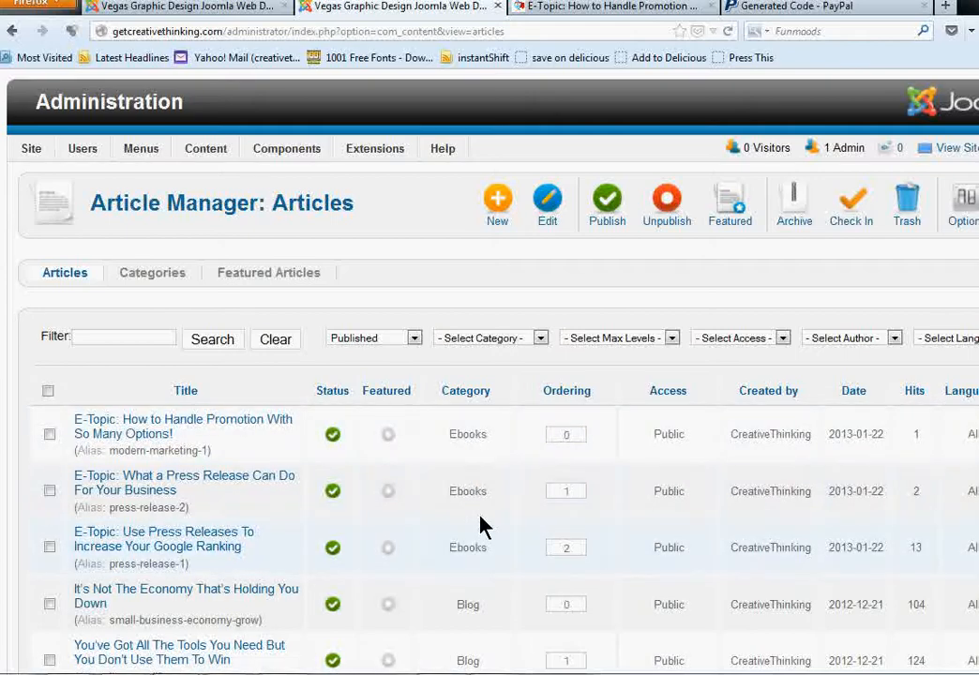
click(609, 7)
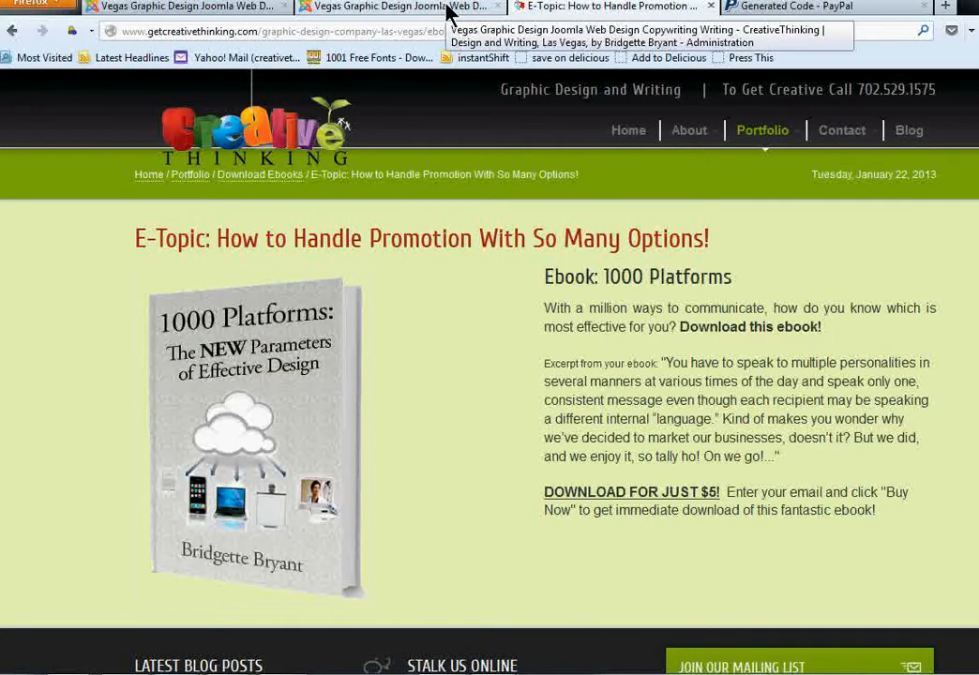
click(451, 13)
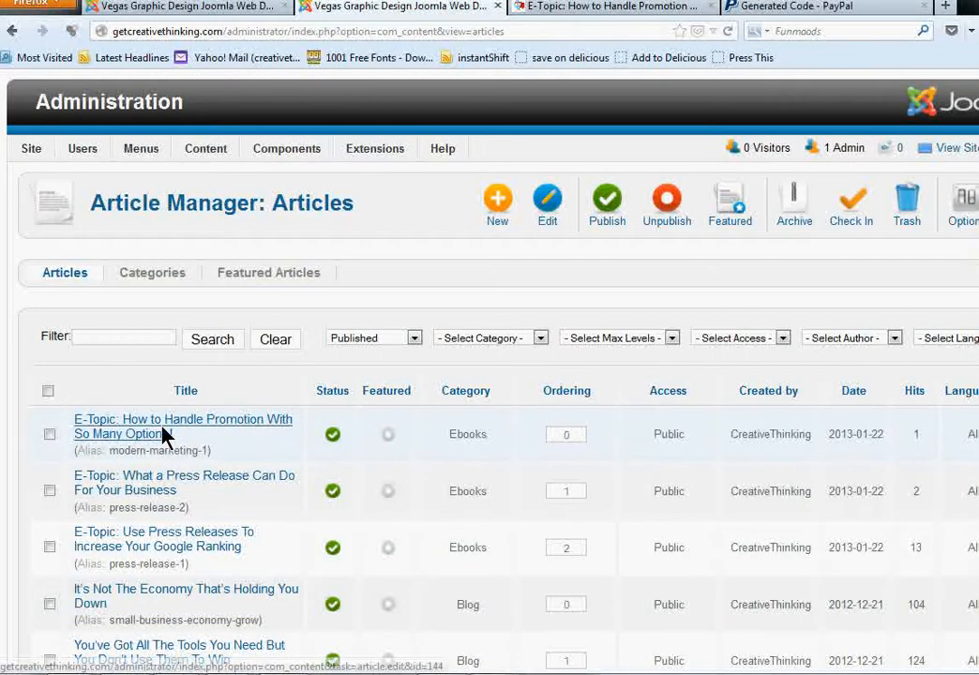
click(162, 433)
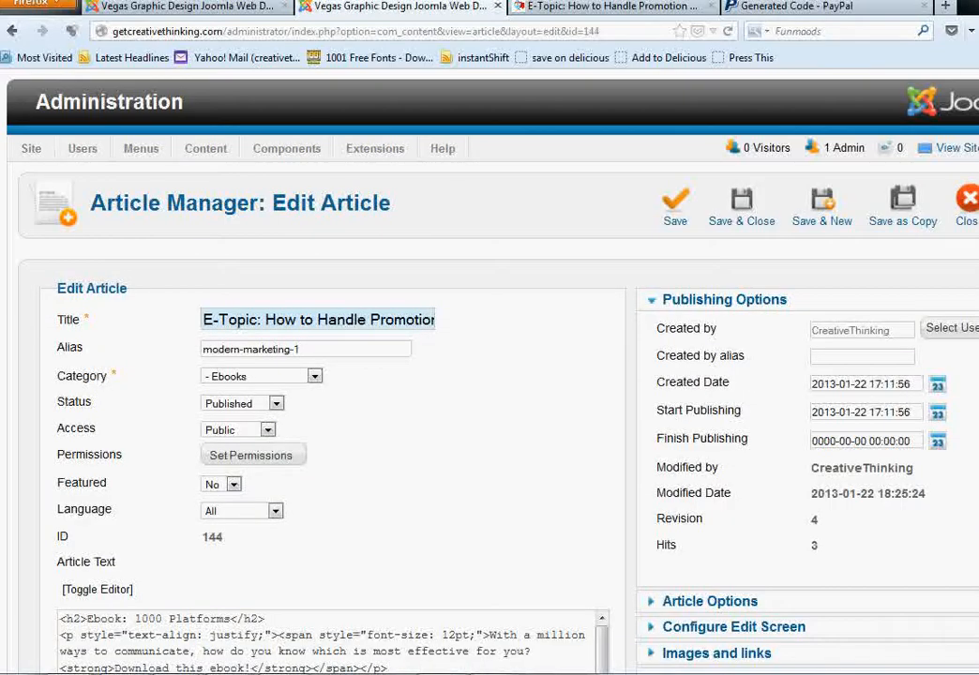
View the article text in the visual editor, then switch back to the HTML source and go to its end.
scroll(458, 383, down, 5)
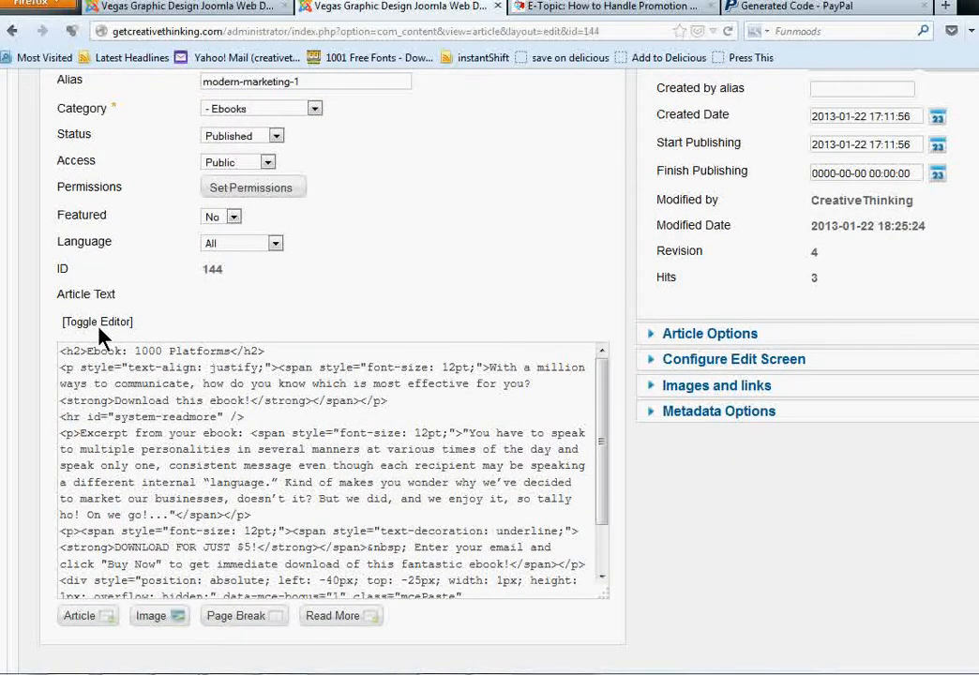
click(101, 327)
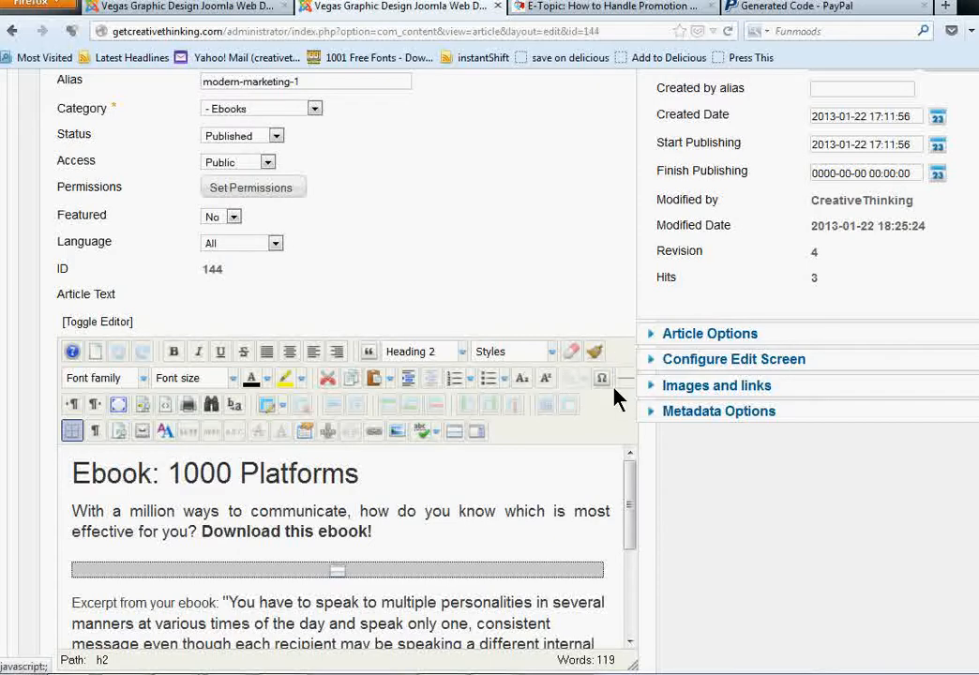
click(116, 324)
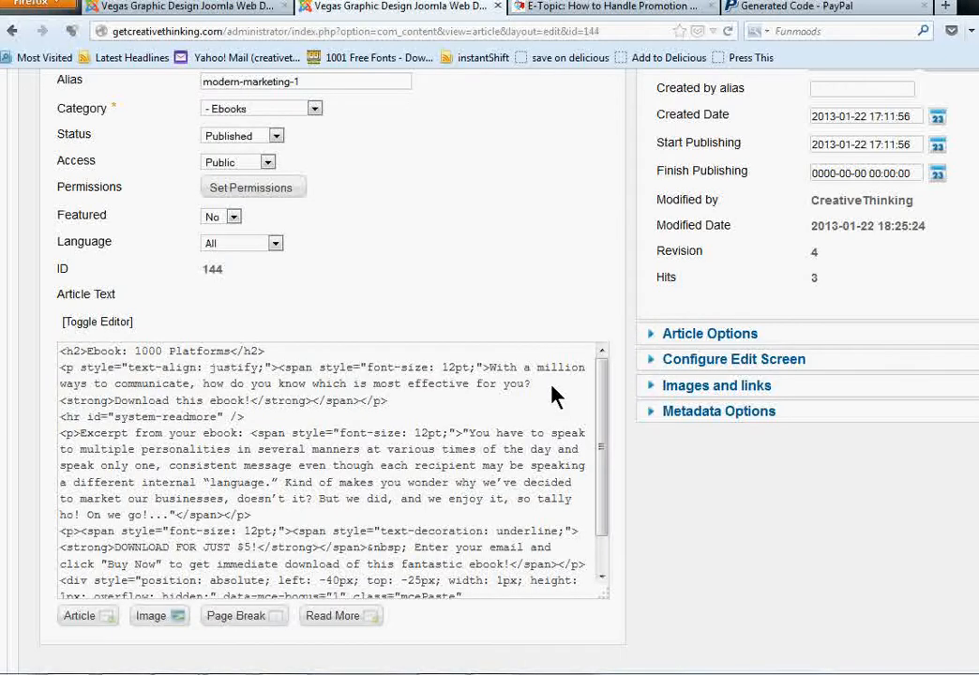
scroll(598, 554, down, 1)
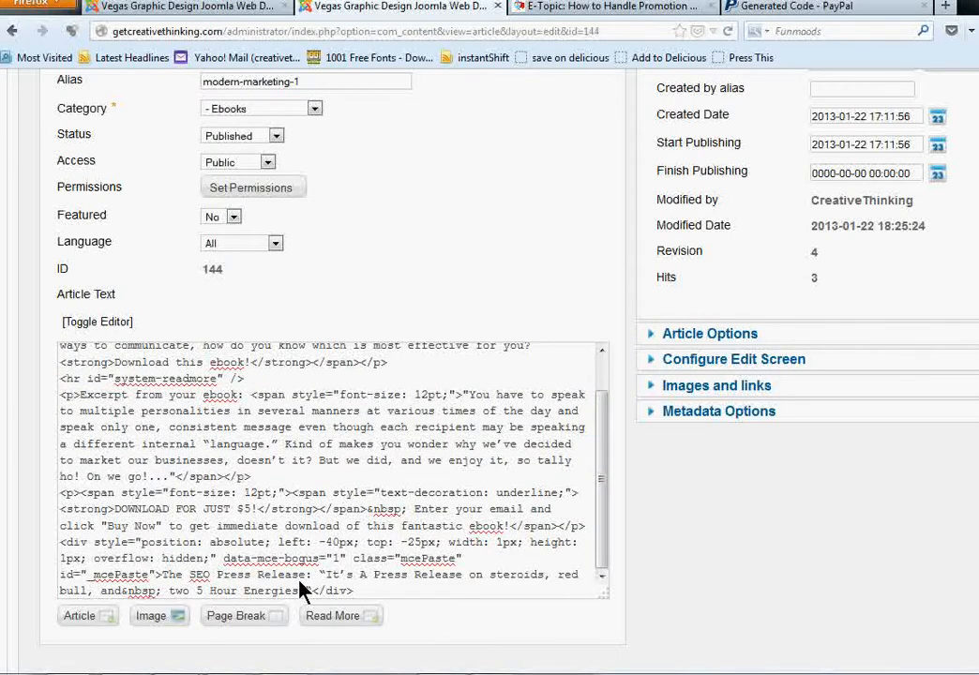
Paste the PayPal button code on a new line after the closing div at the end of the article's HTML.
click(572, 8)
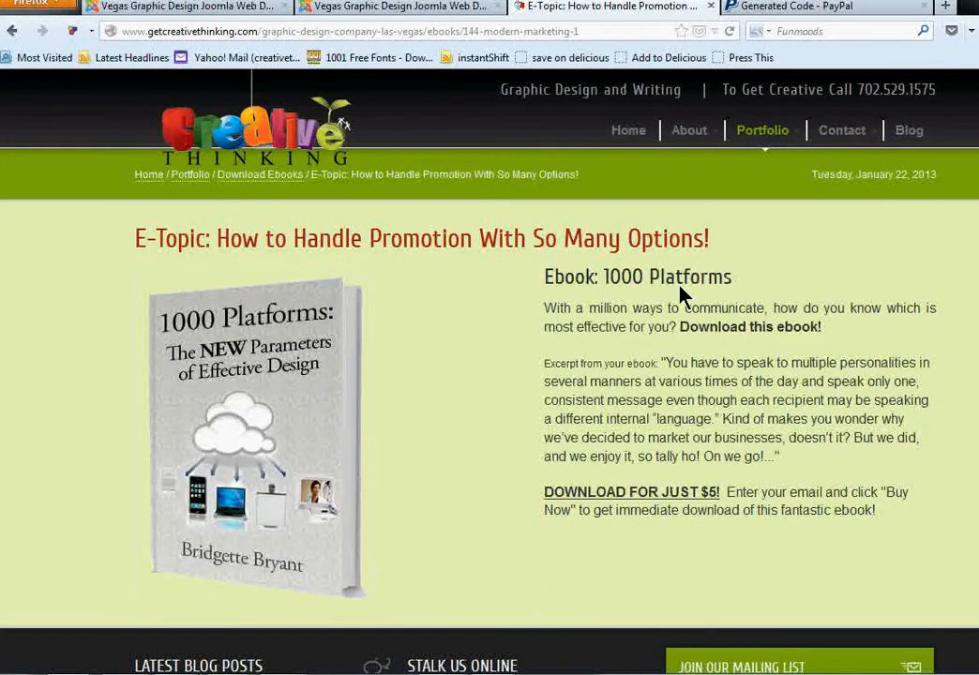
click(444, 7)
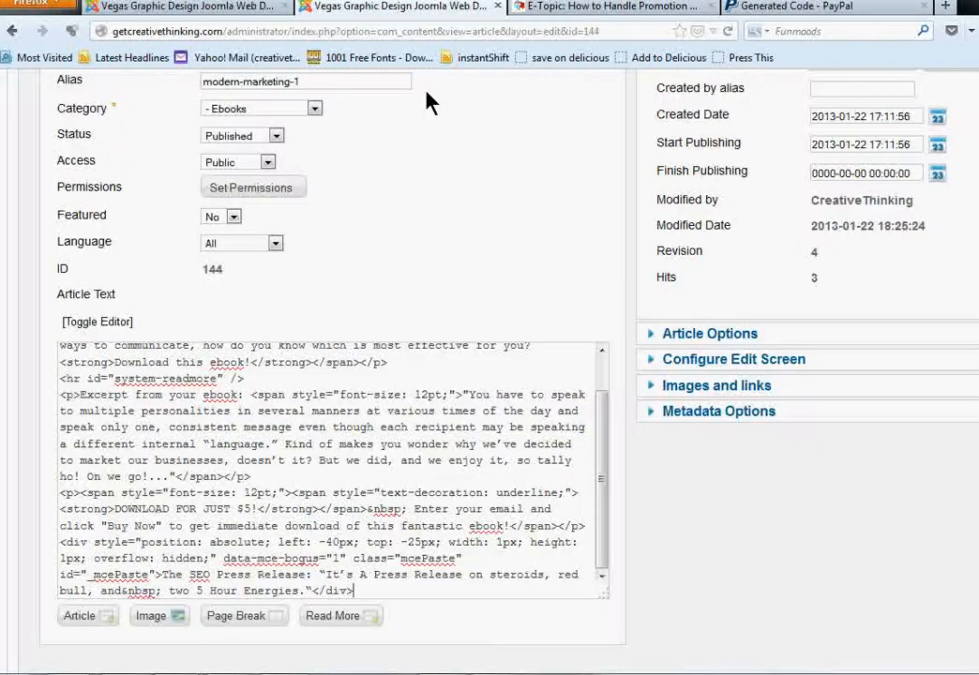
click(491, 579)
key(Return)
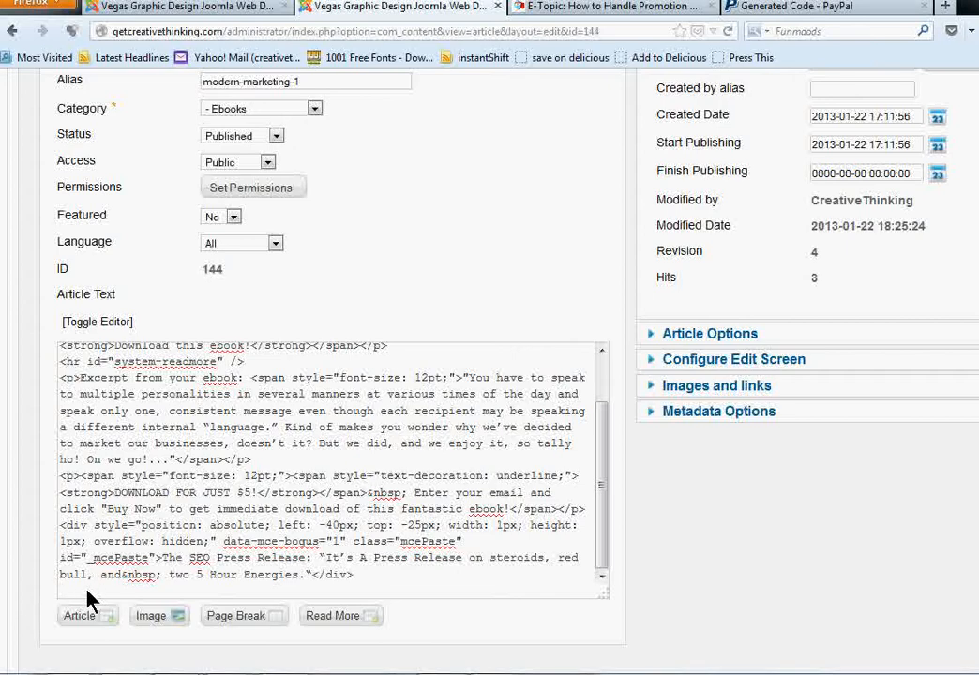
key(ctrl+v)
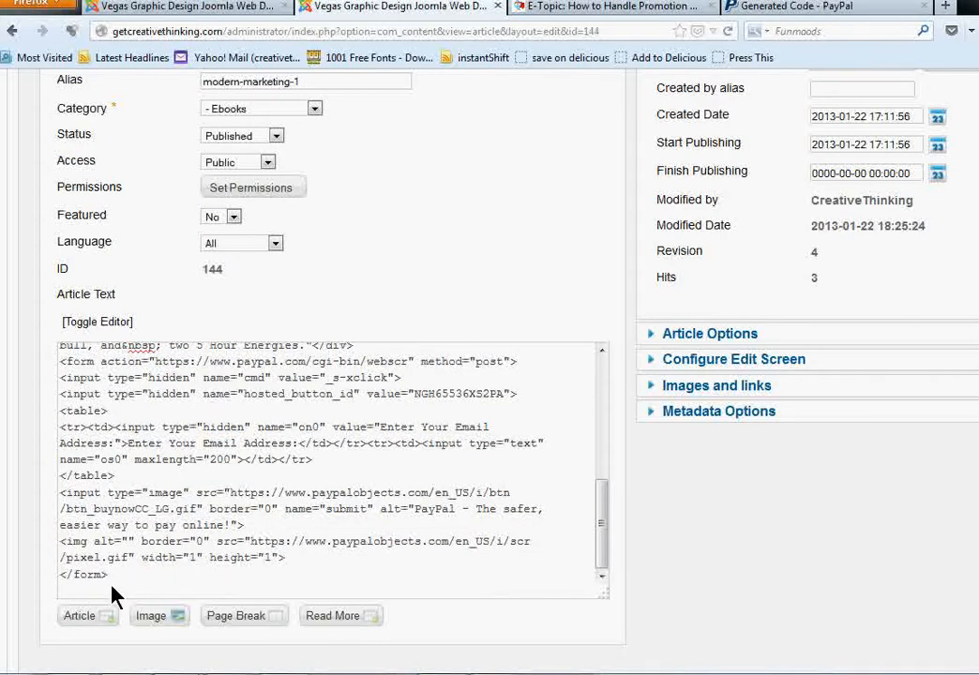
drag(99, 567, 44, 361)
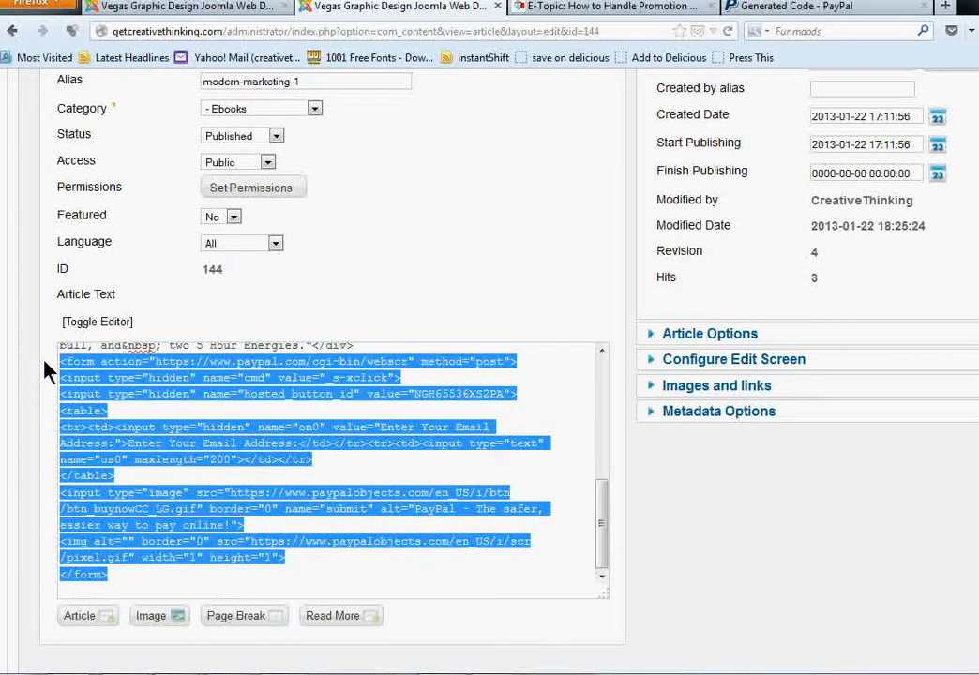
click(62, 590)
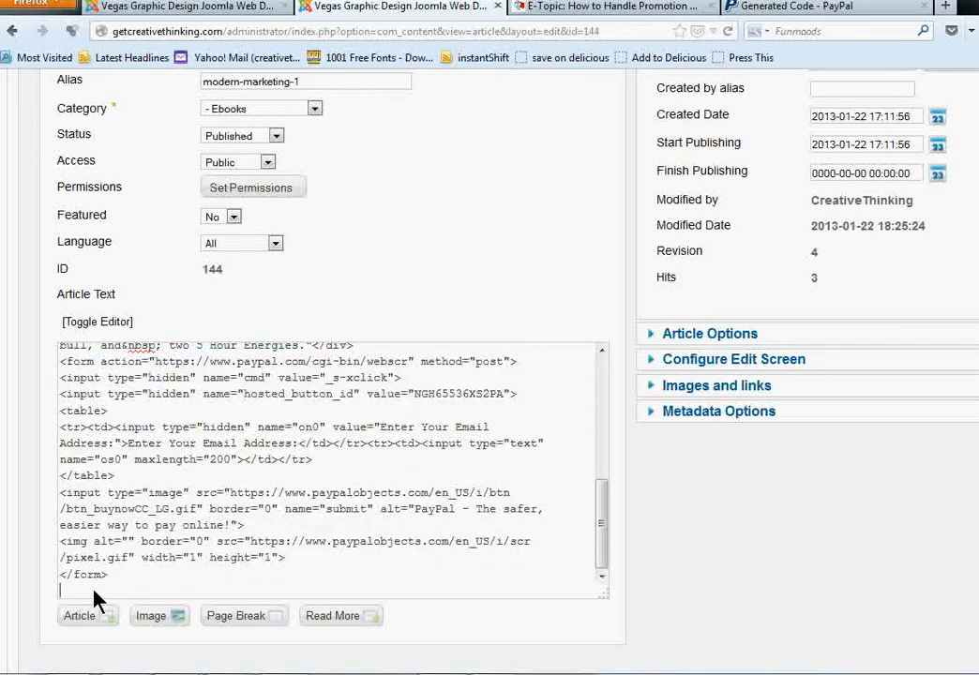
Save the article and reload the public 1000 Platforms ebook page.
scroll(872, 392, up, 5)
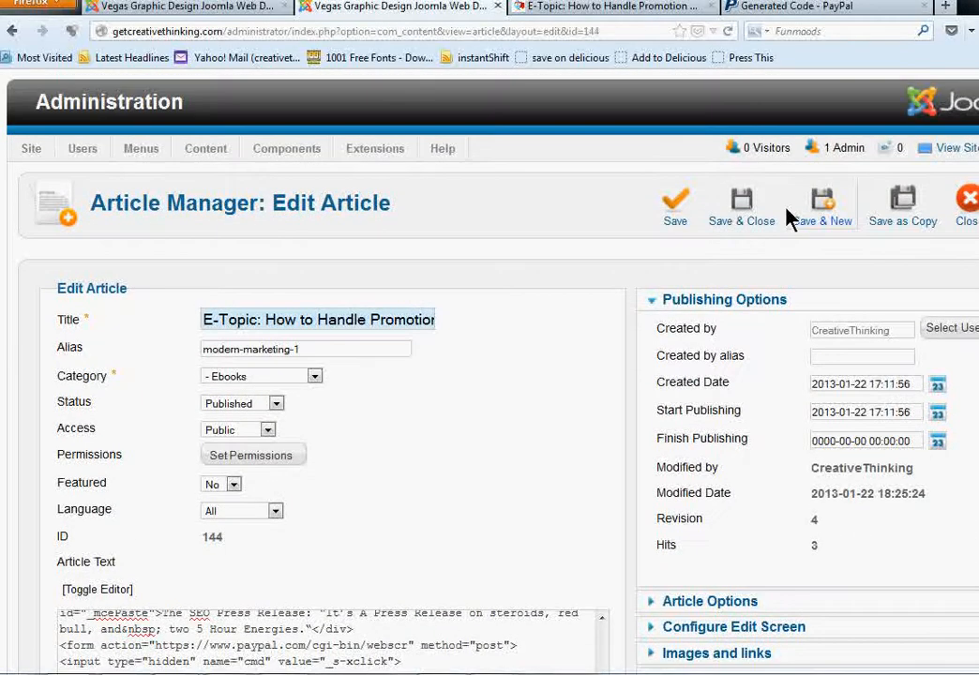
click(695, 212)
click(651, 7)
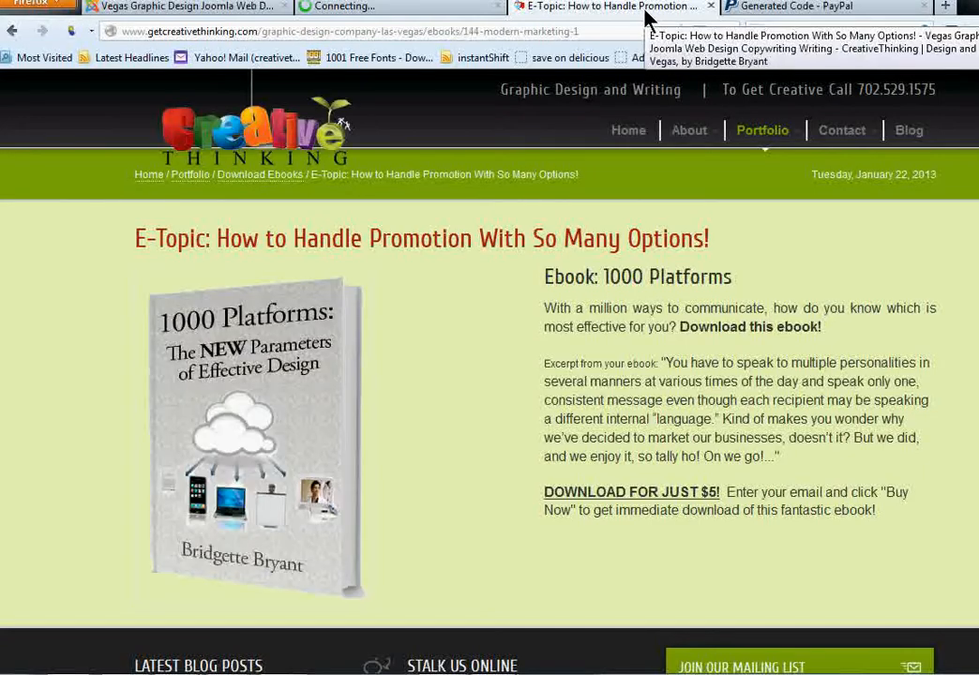
click(727, 36)
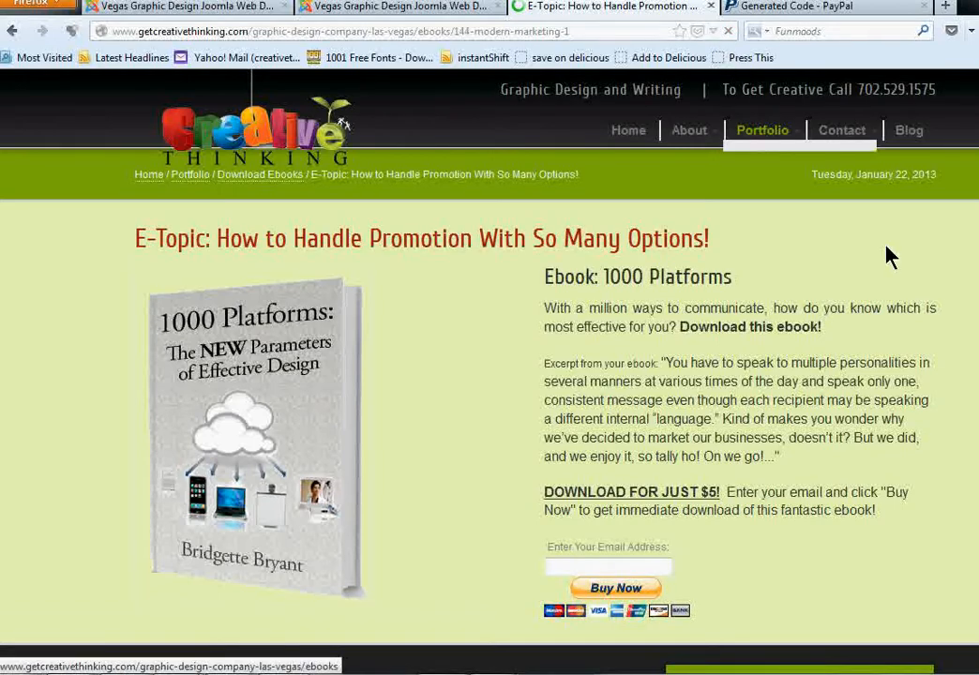
Test the new payment button on the ebook page by entering a sample email address and starting the Buy Now checkout.
scroll(739, 498, down, 1)
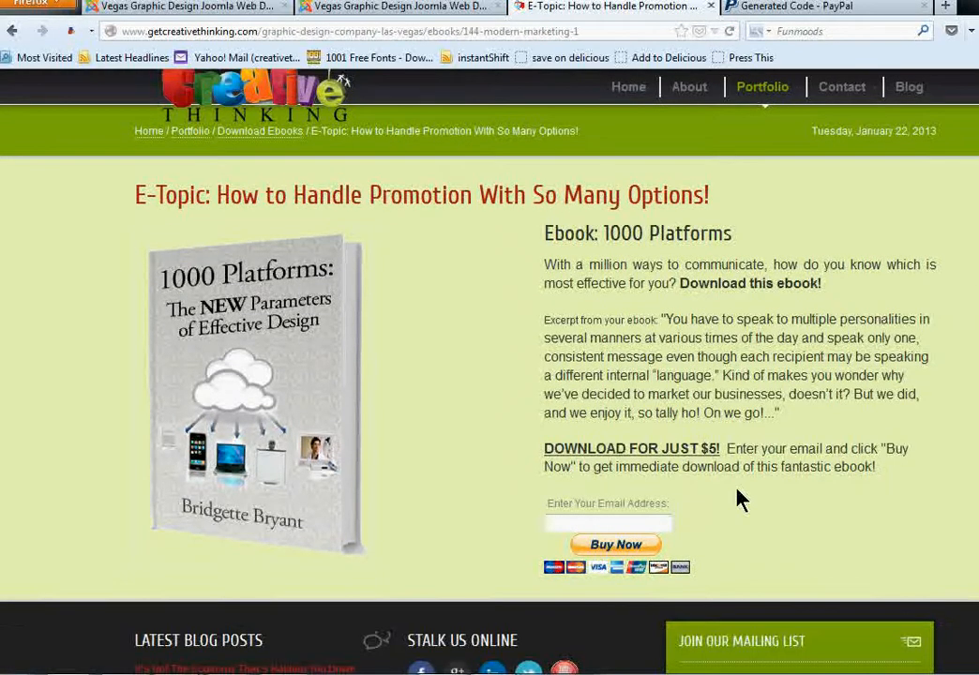
click(656, 523)
text(test)
click(652, 542)
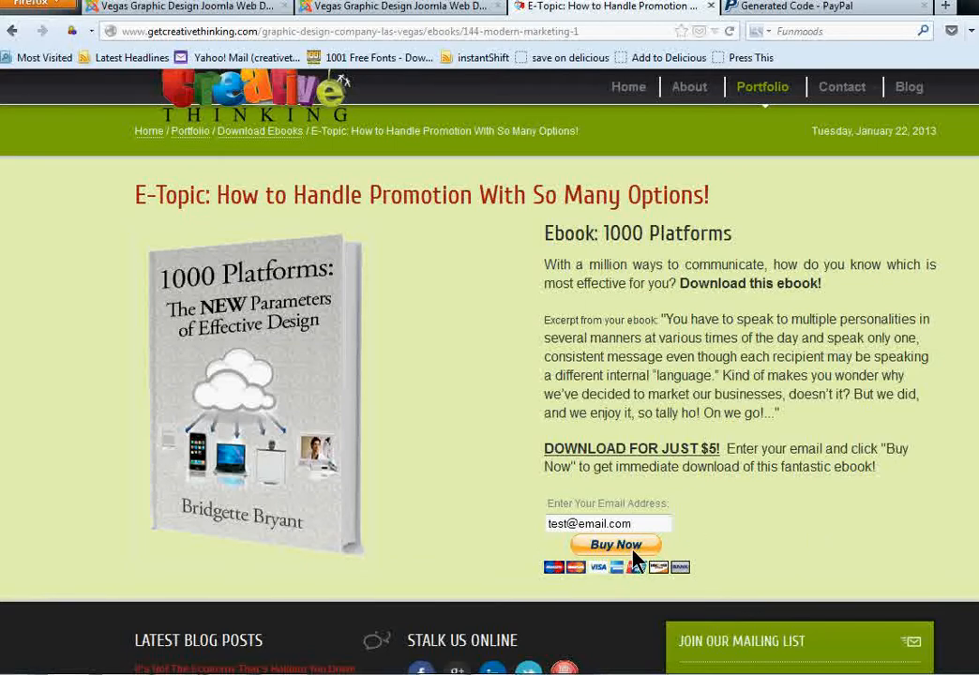
click(634, 552)
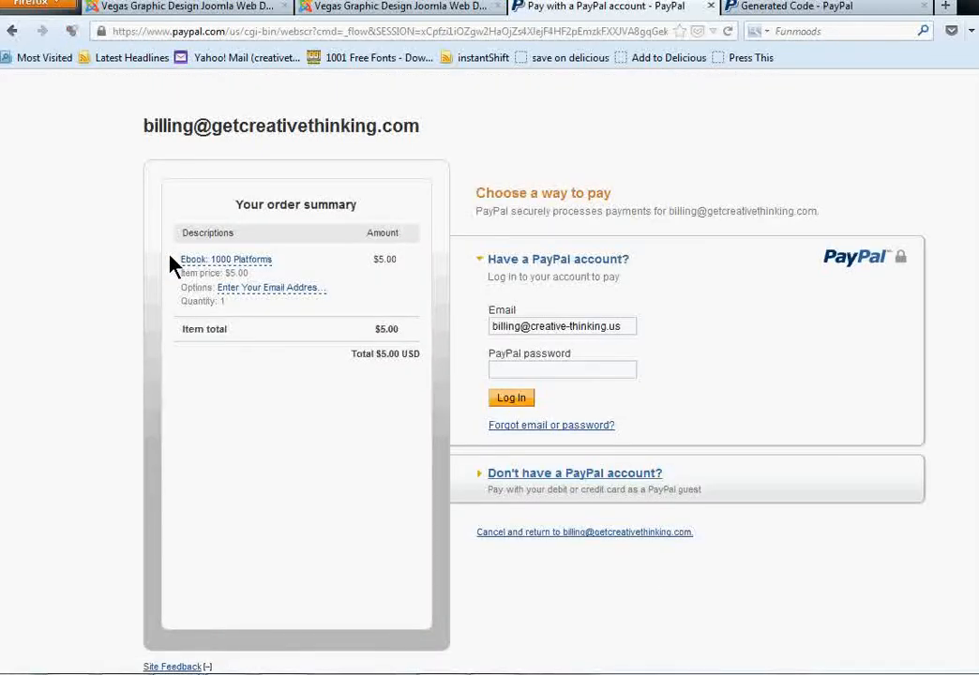
Review the order summary on the PayPal checkout page, check the article in Joomla and return to the ebook page.
drag(175, 270, 184, 323)
click(117, 336)
click(557, 371)
click(342, 6)
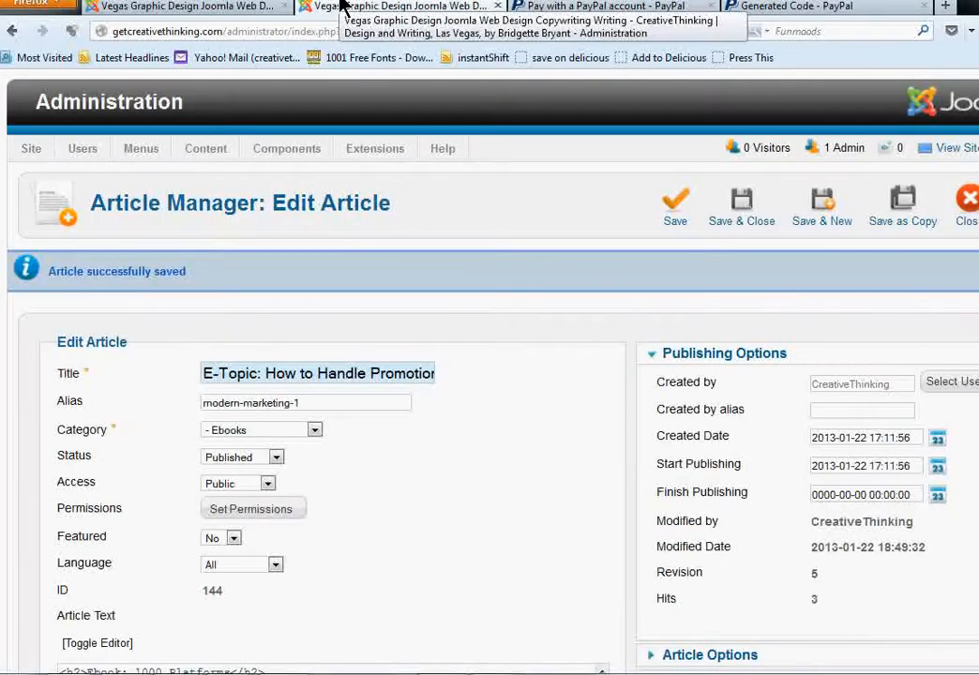
click(575, 7)
click(13, 32)
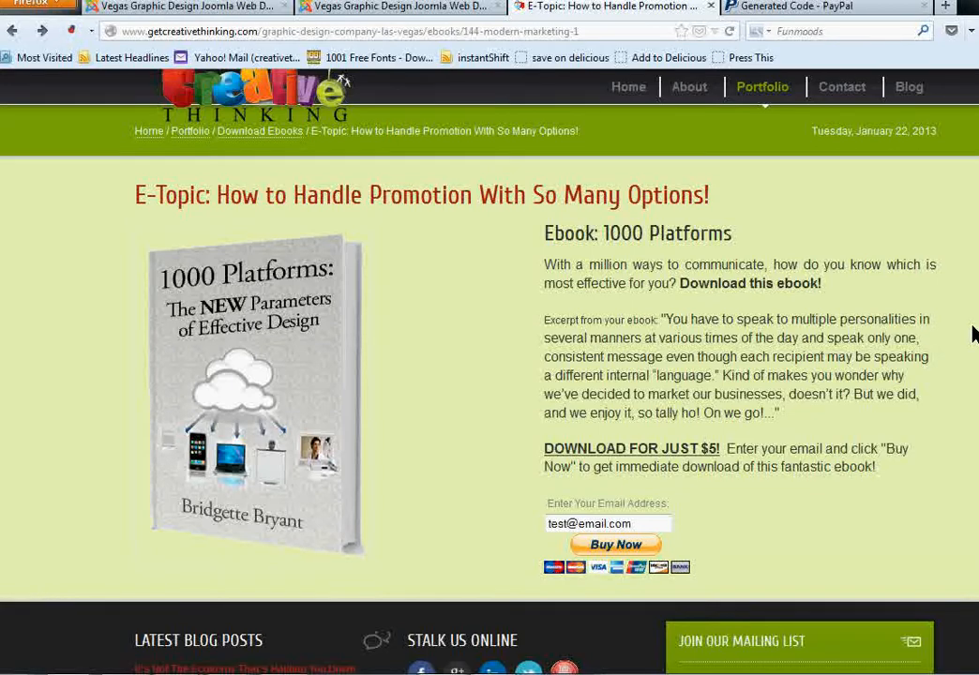
mouse_move(842, 92)
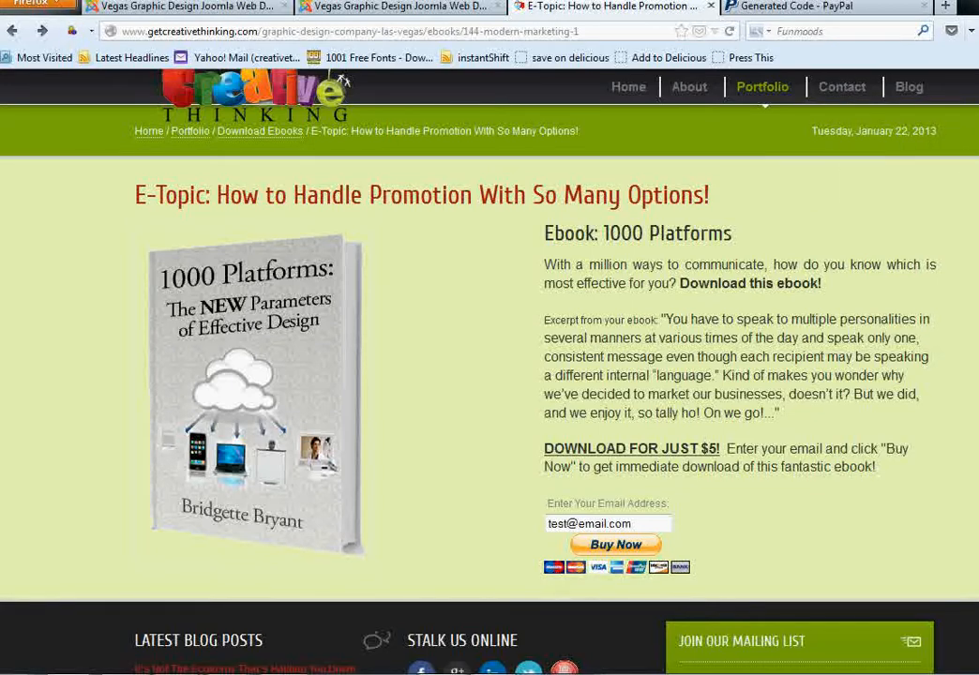